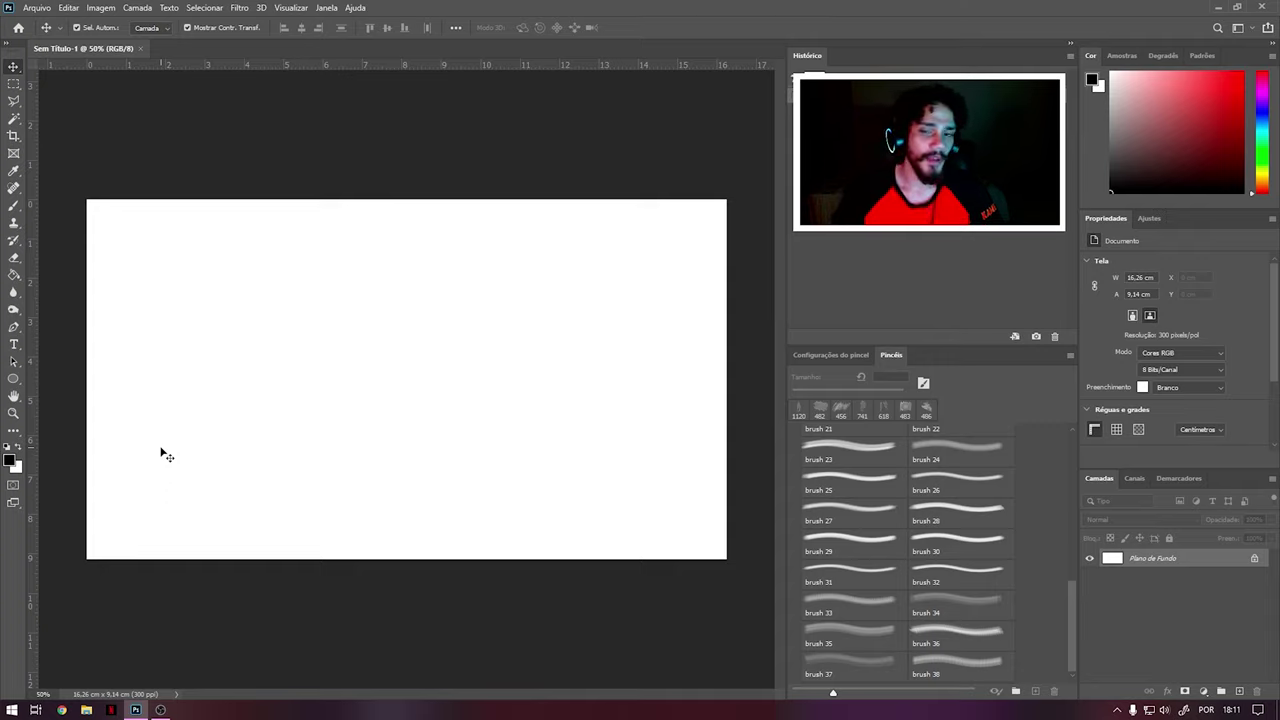
Place thumb-1920-377266.jpg from the Projeto folder via Arquivo > Colocar incorporado.
{"action": "left_click", "coordinate": [36, 7]}
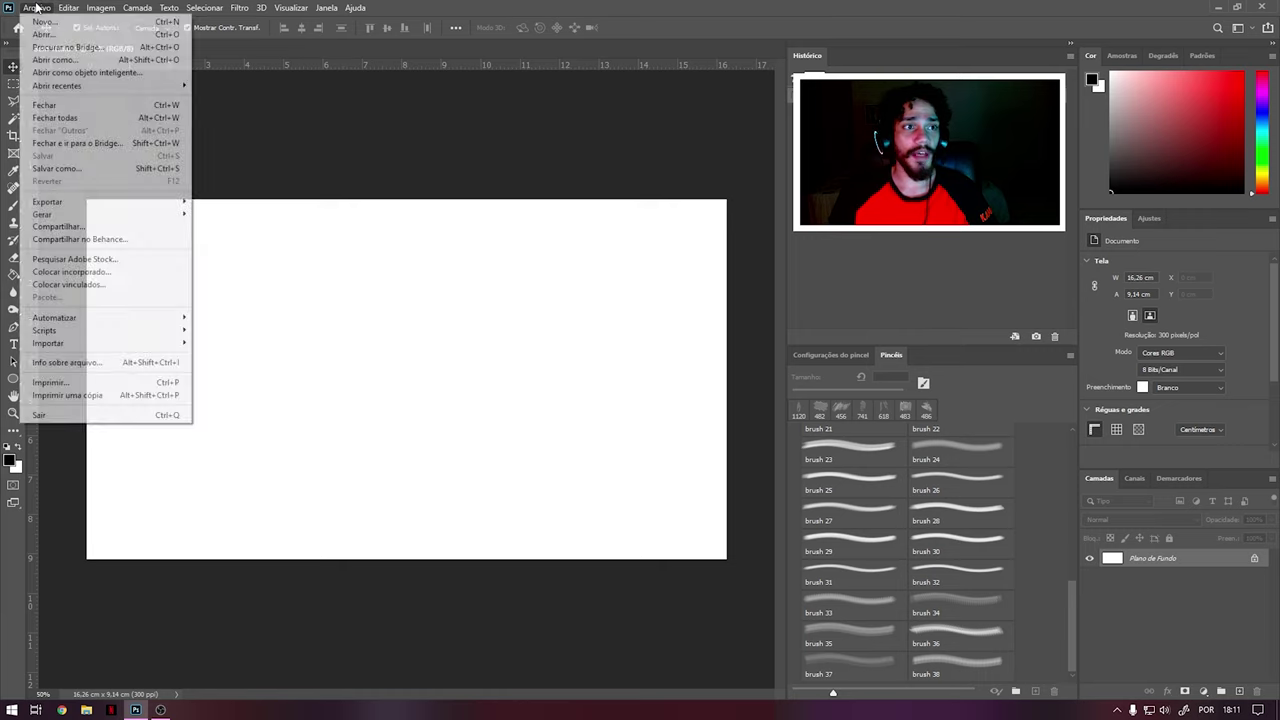
{"action": "left_click", "coordinate": [111, 271]}
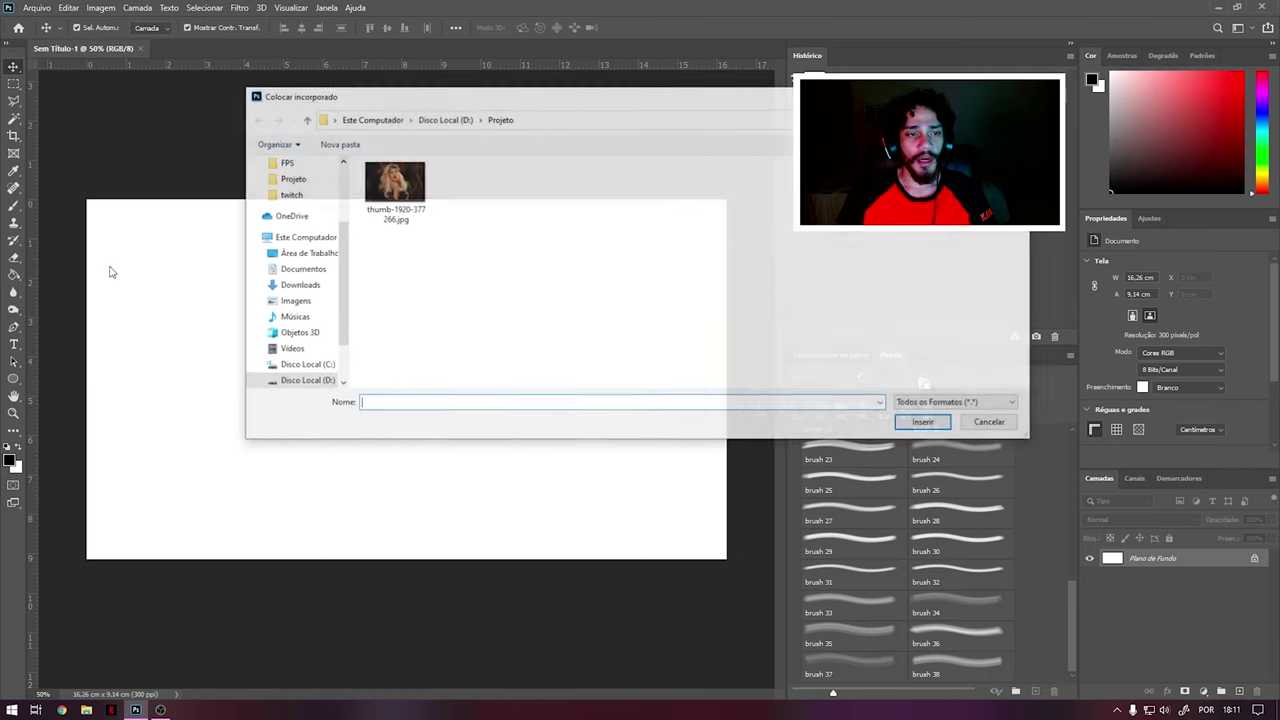
{"action": "left_click", "coordinate": [393, 190]}
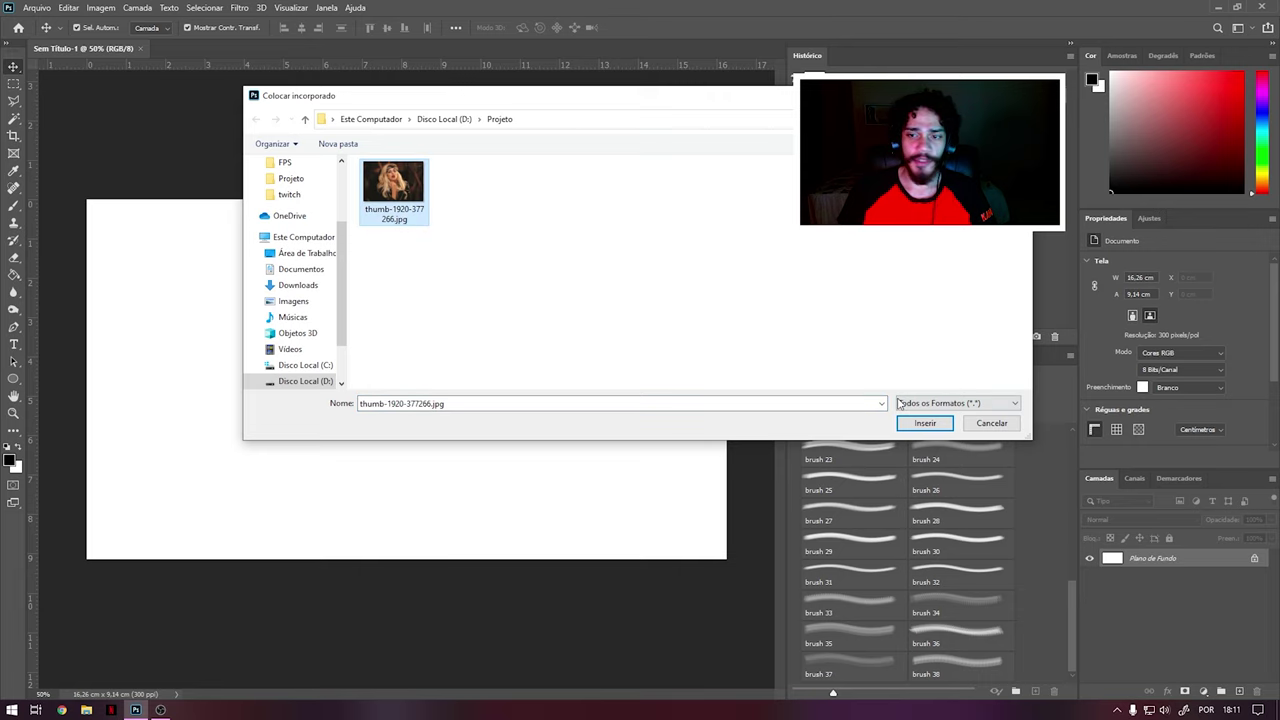
{"action": "left_click", "coordinate": [925, 424]}
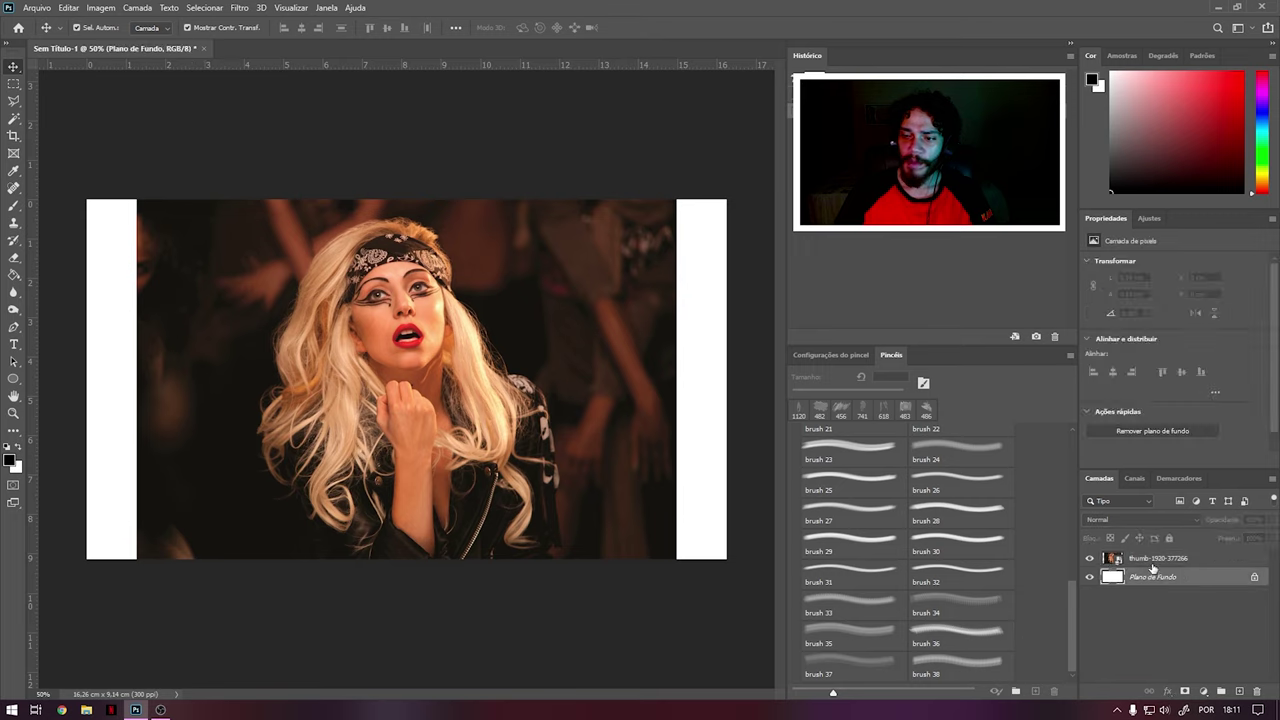
Duplicate the portrait photo layer with Ctrl+J, keeping the top copy selected.
{"action": "key", "text": "ctrl+j"}
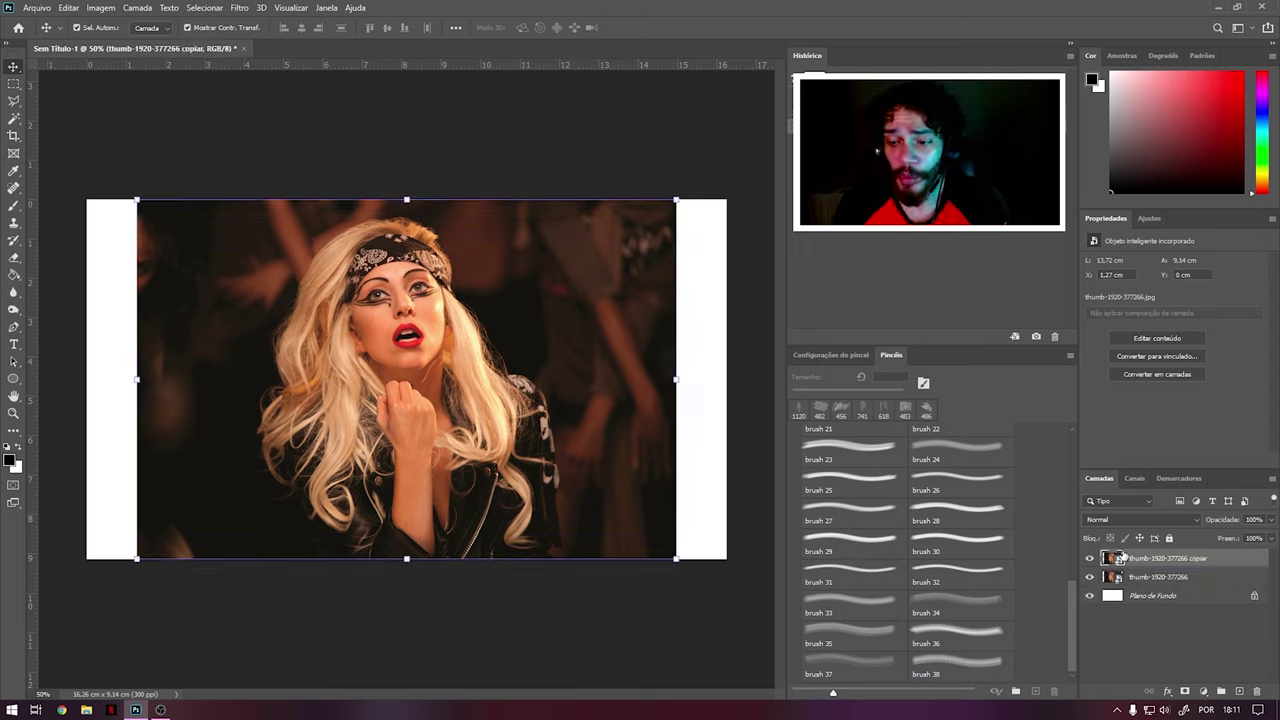
{"action": "left_click", "coordinate": [1137, 577]}
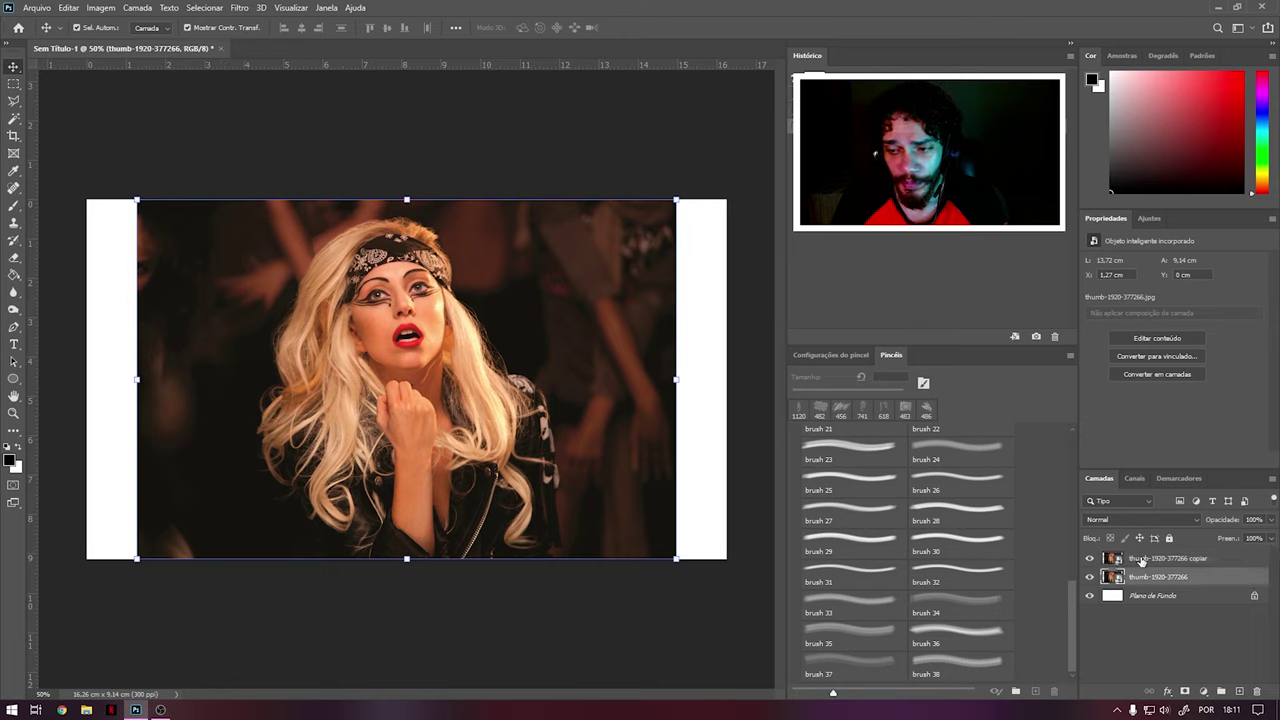
{"action": "left_click", "coordinate": [1142, 561]}
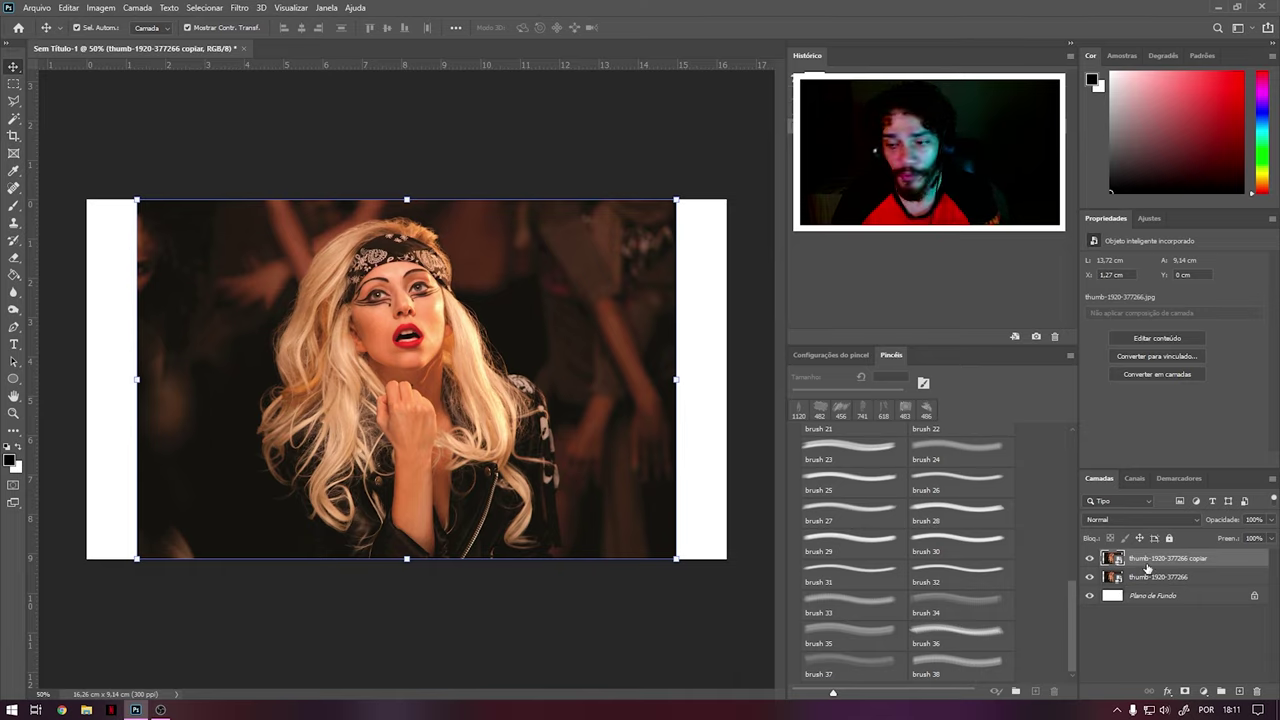
Convert the copy layer into a smart object, then deselect it.
{"action": "right_click", "coordinate": [1147, 567]}
{"action": "right_click", "coordinate": [1173, 567]}
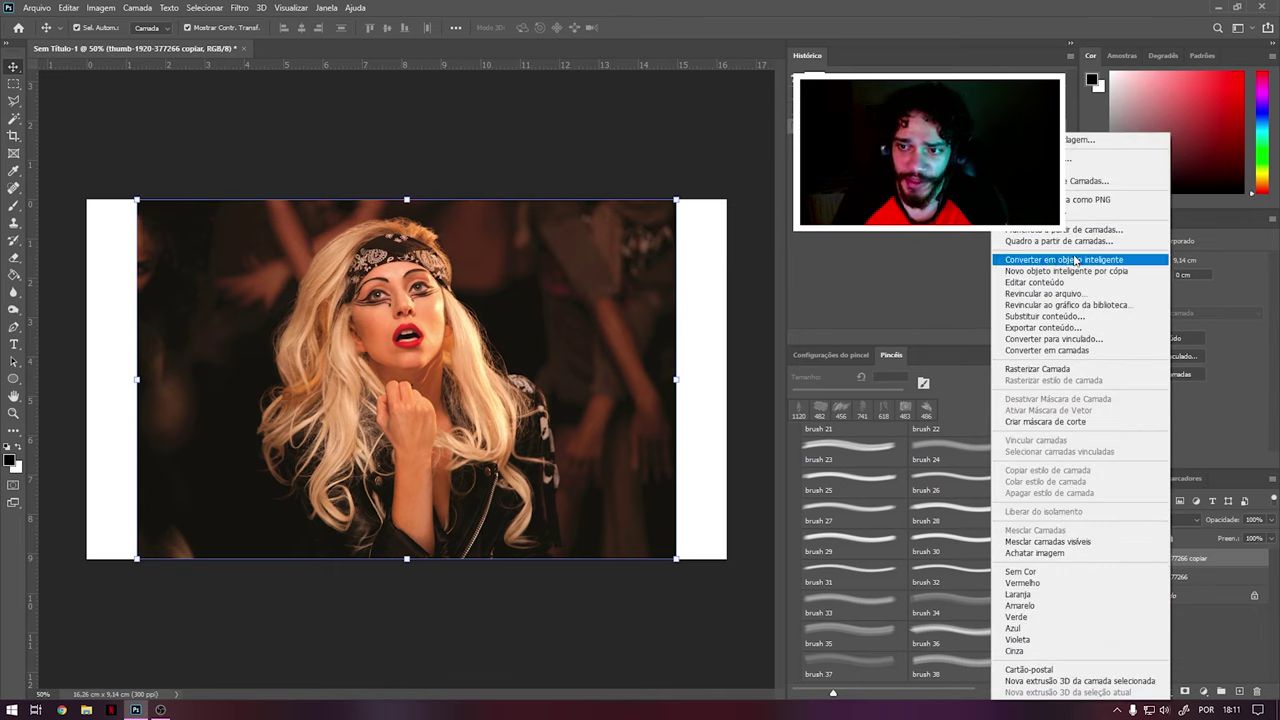
{"action": "left_click", "coordinate": [1075, 261]}
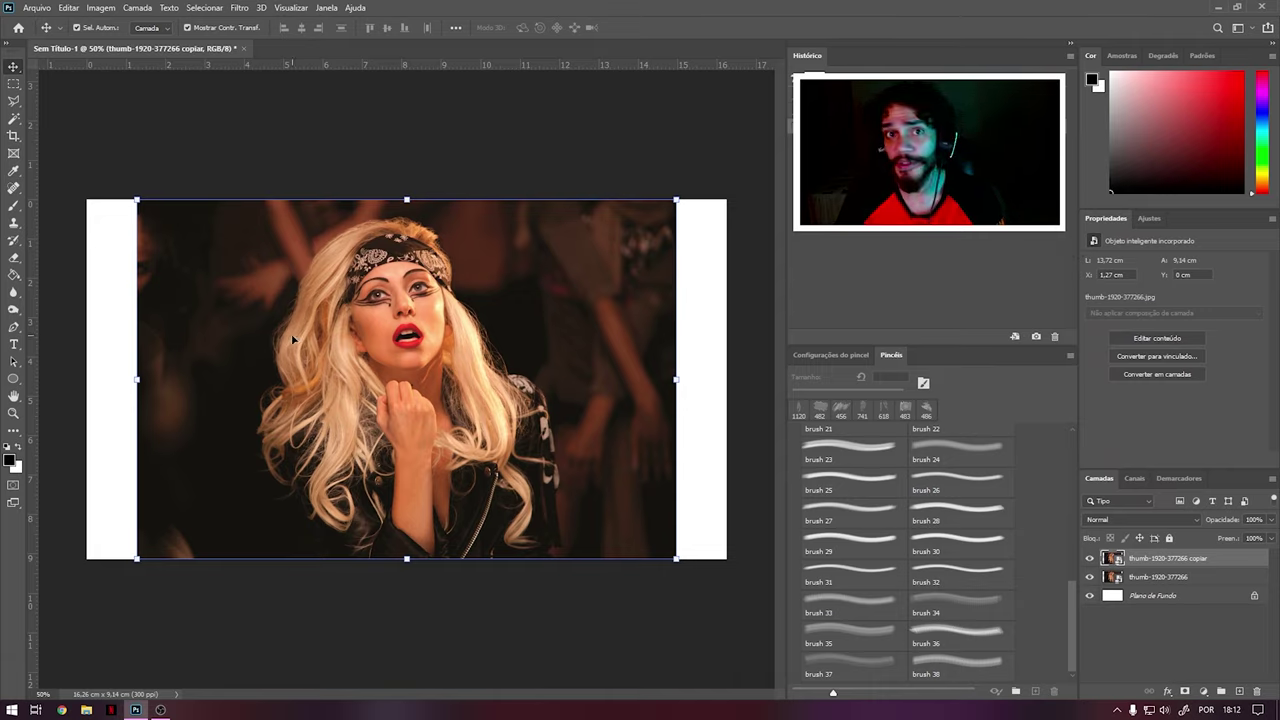
{"action": "left_click", "coordinate": [316, 126]}
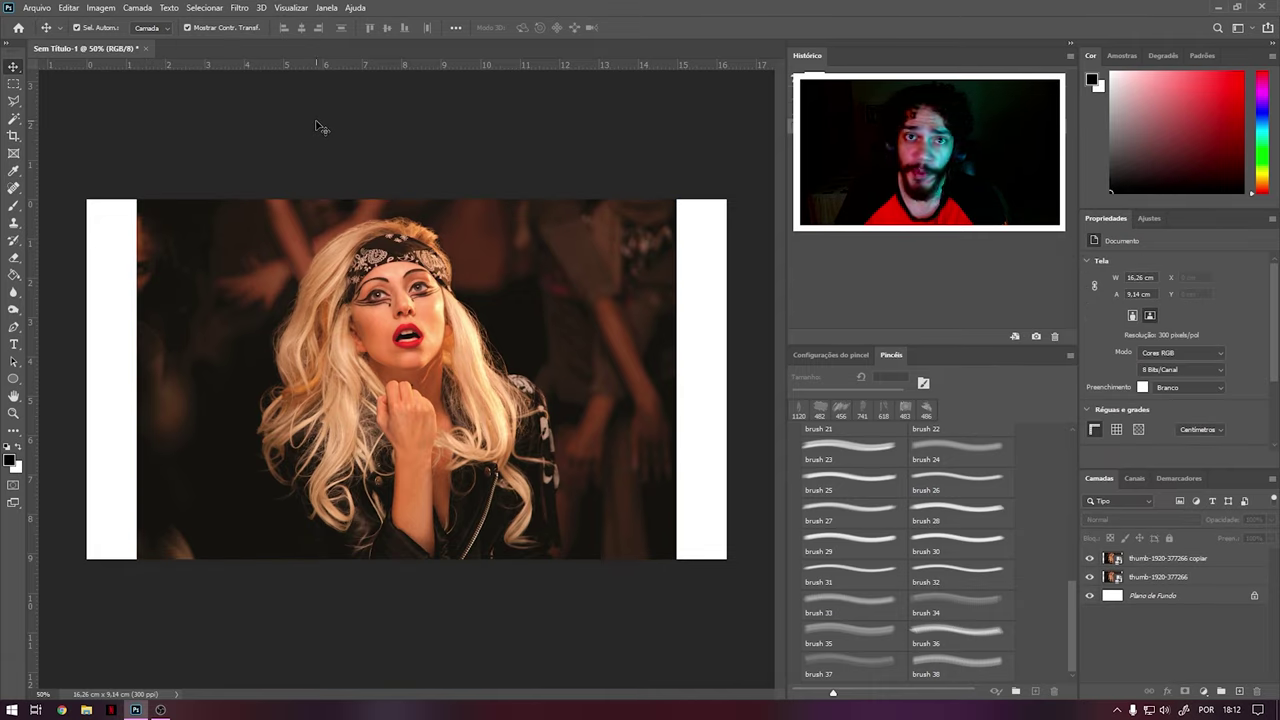
Apply the Artístico > Pincel a Seco filter (size 6, detail 8, texture 2) to the copy.
{"action": "left_click", "coordinate": [238, 9]}
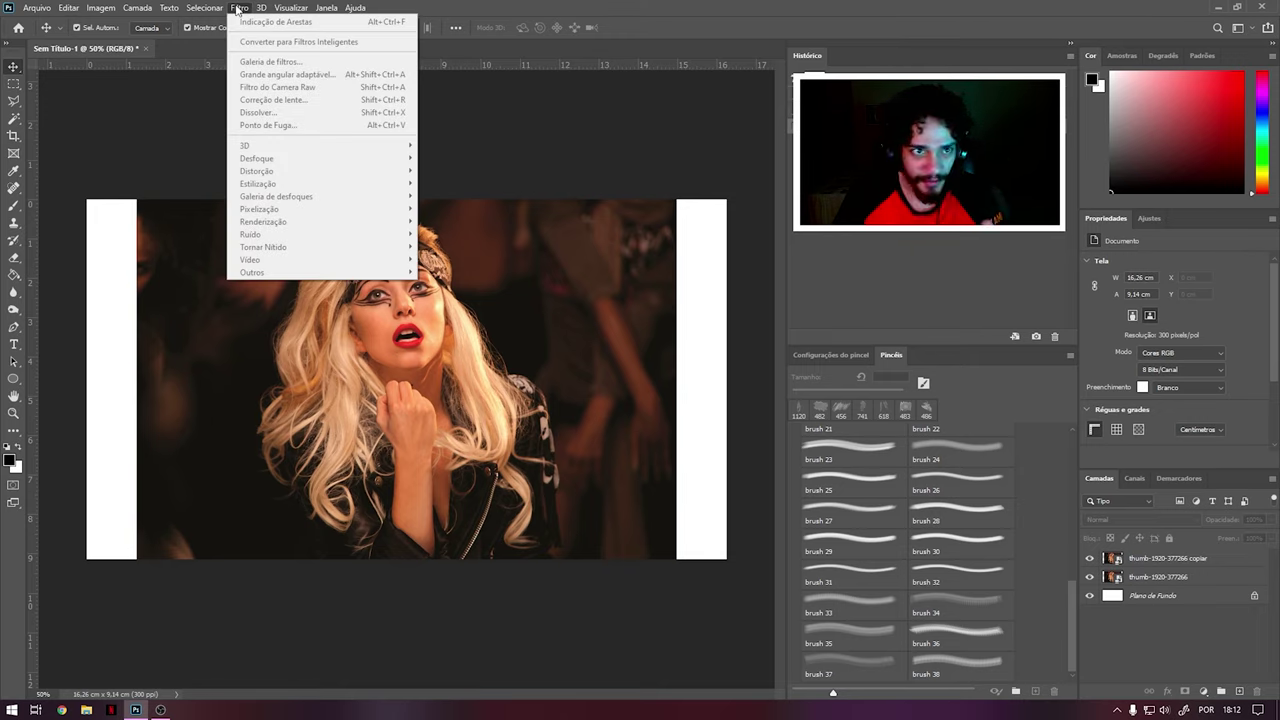
{"action": "left_click", "coordinate": [1238, 578]}
{"action": "left_click", "coordinate": [1206, 560]}
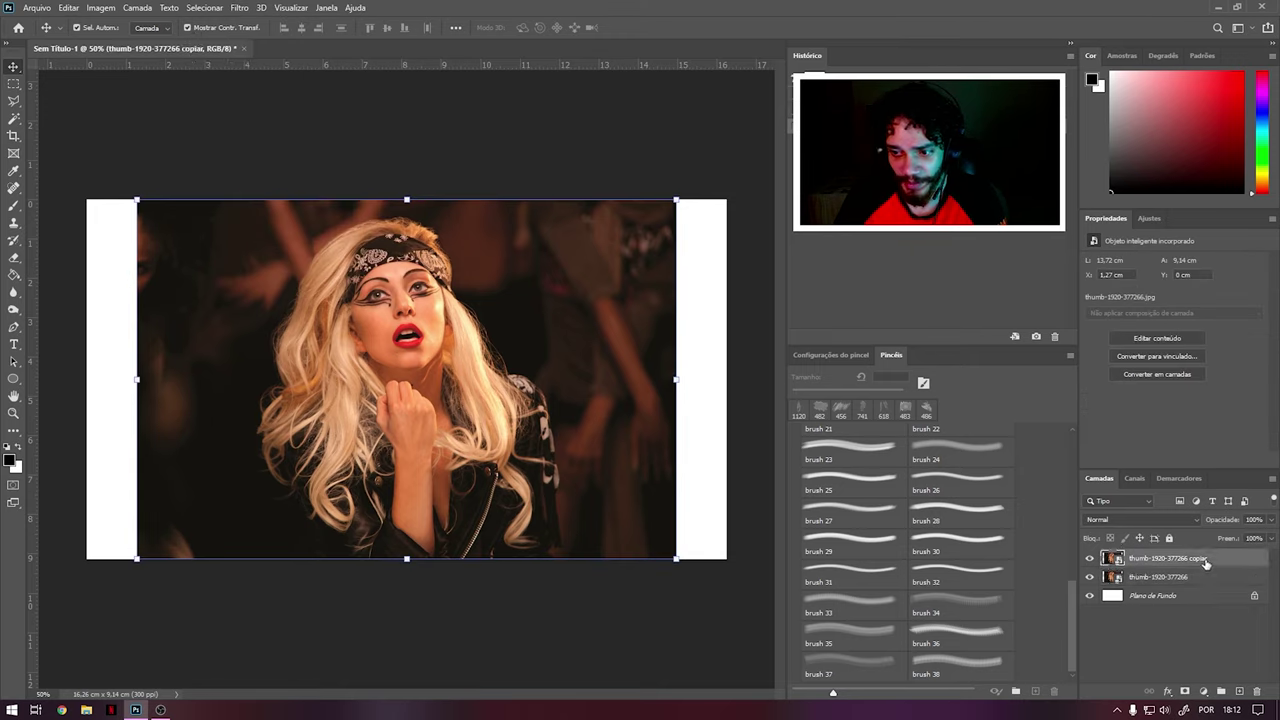
{"action": "left_click", "coordinate": [243, 9]}
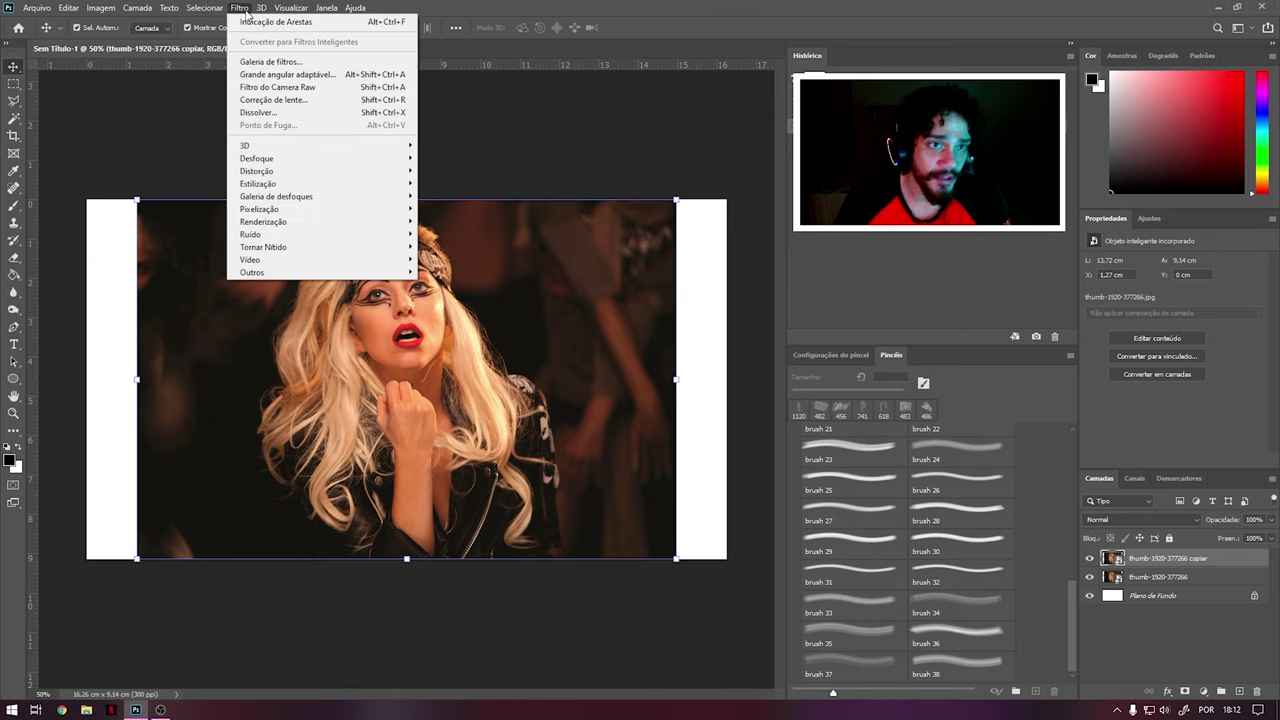
{"action": "left_click", "coordinate": [258, 62]}
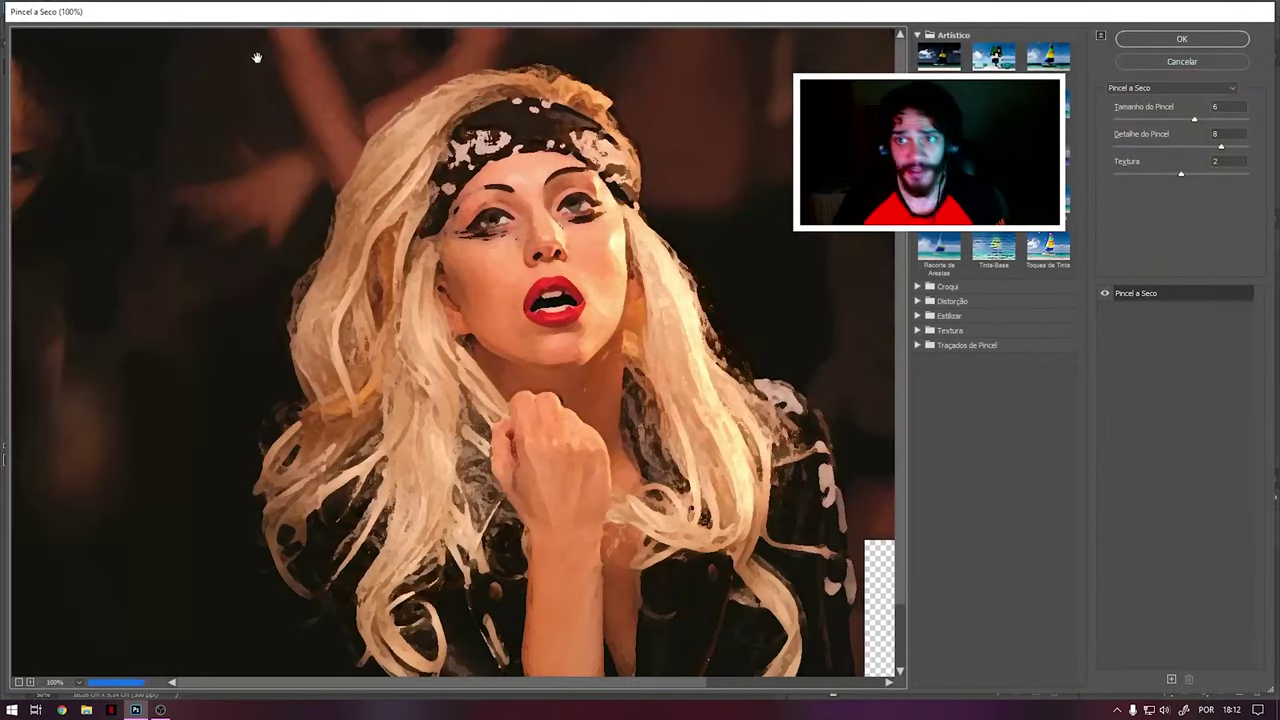
{"action": "left_click", "coordinate": [919, 35]}
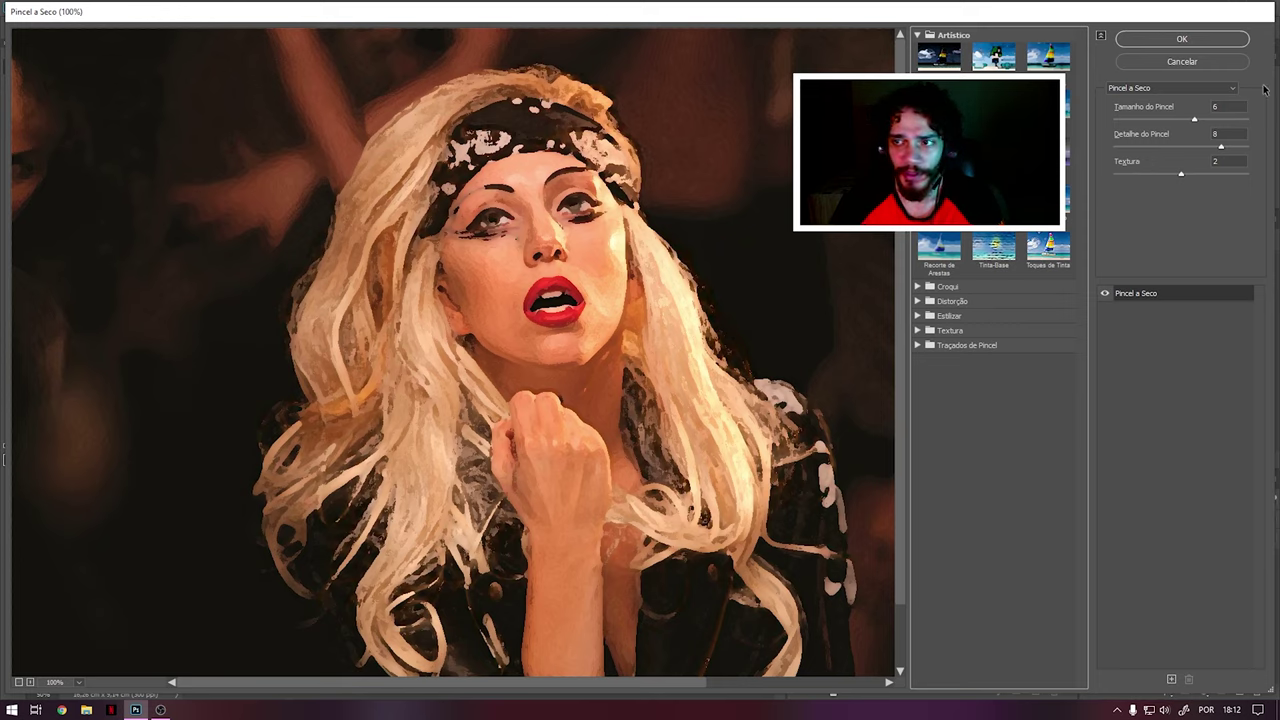
{"action": "left_click", "coordinate": [1179, 40]}
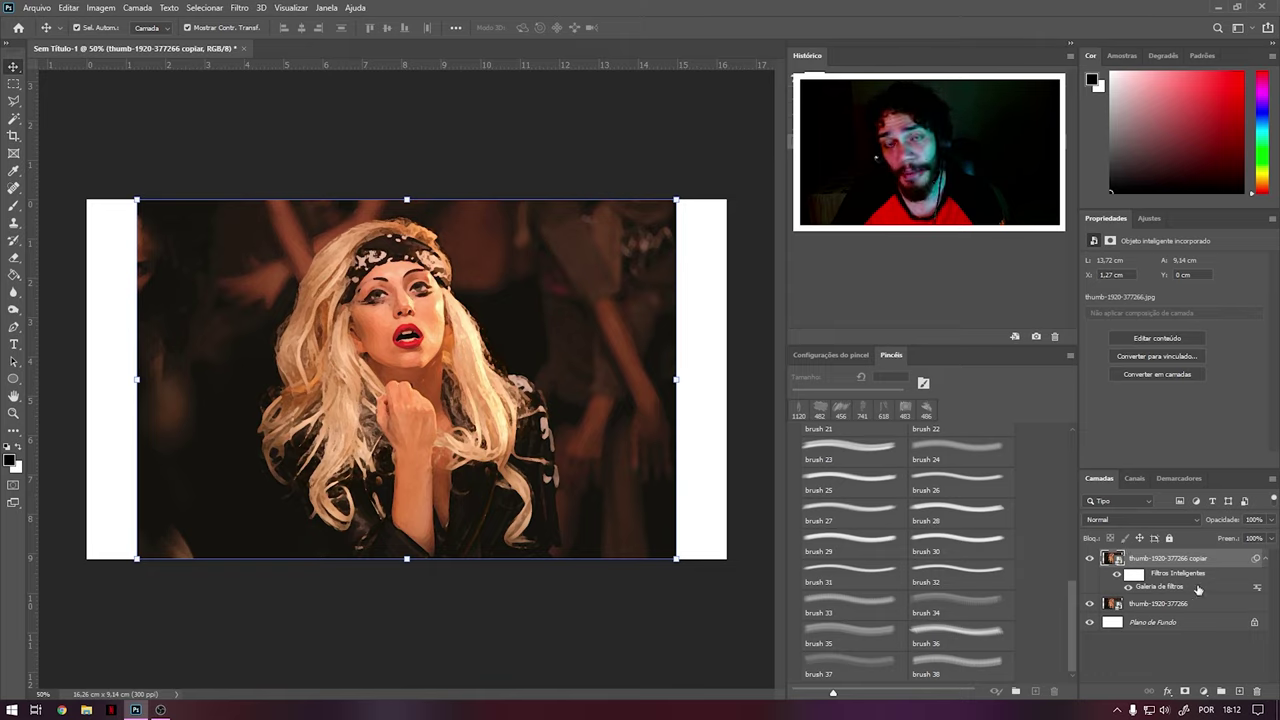
Add a Desfoque Gaussiano smart filter with Raio 2,5 pixels to the copy layer.
{"action": "left_click", "coordinate": [240, 8]}
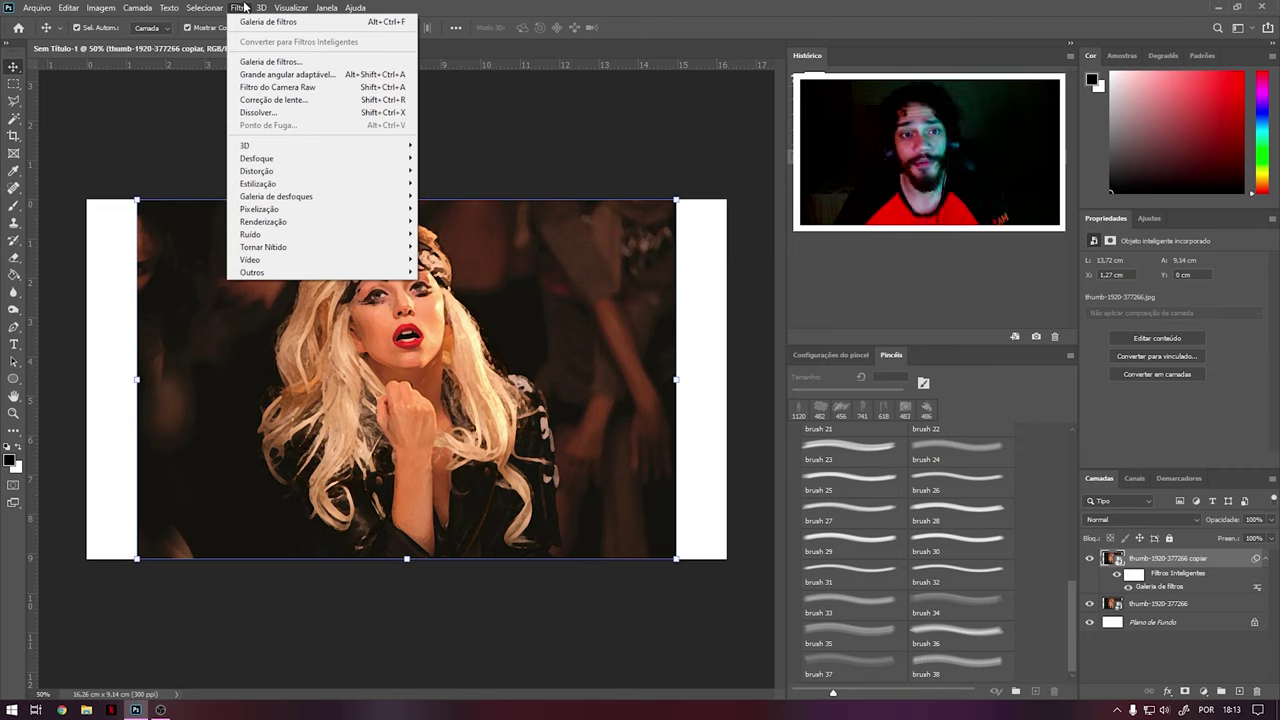
{"action": "left_click", "coordinate": [244, 7]}
{"action": "left_click", "coordinate": [242, 8]}
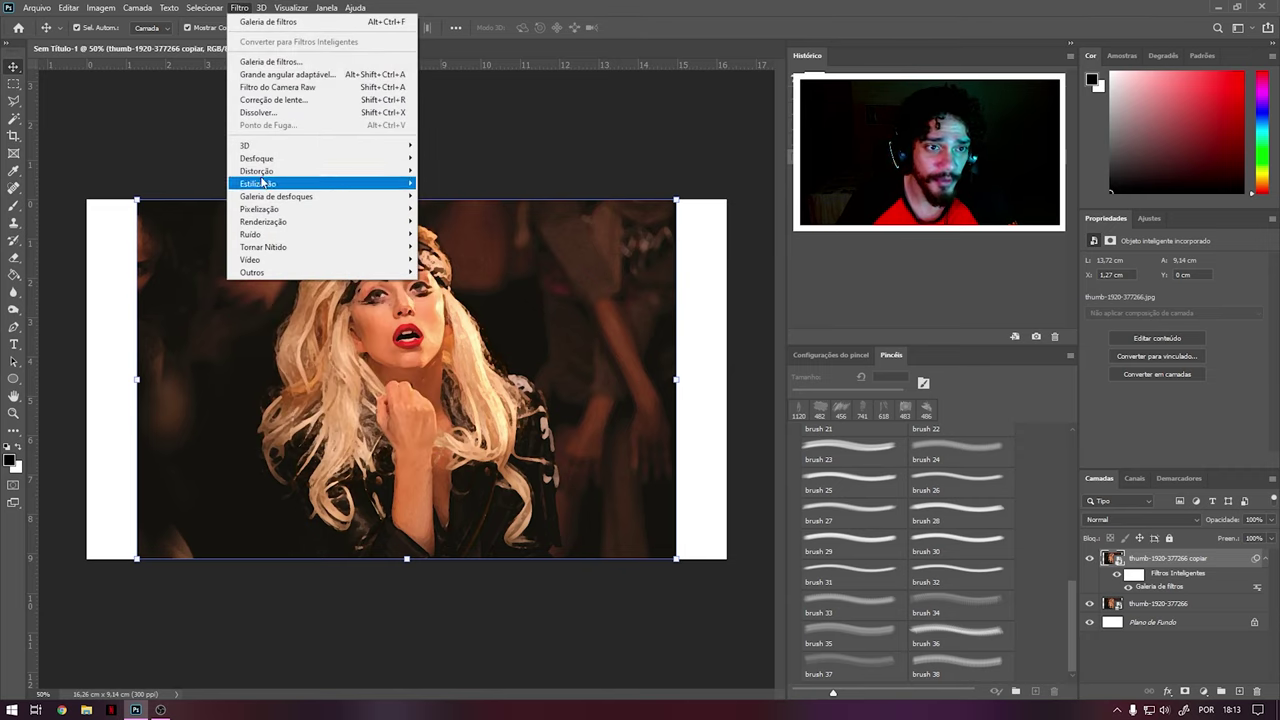
{"action": "mouse_move", "coordinate": [257, 158]}
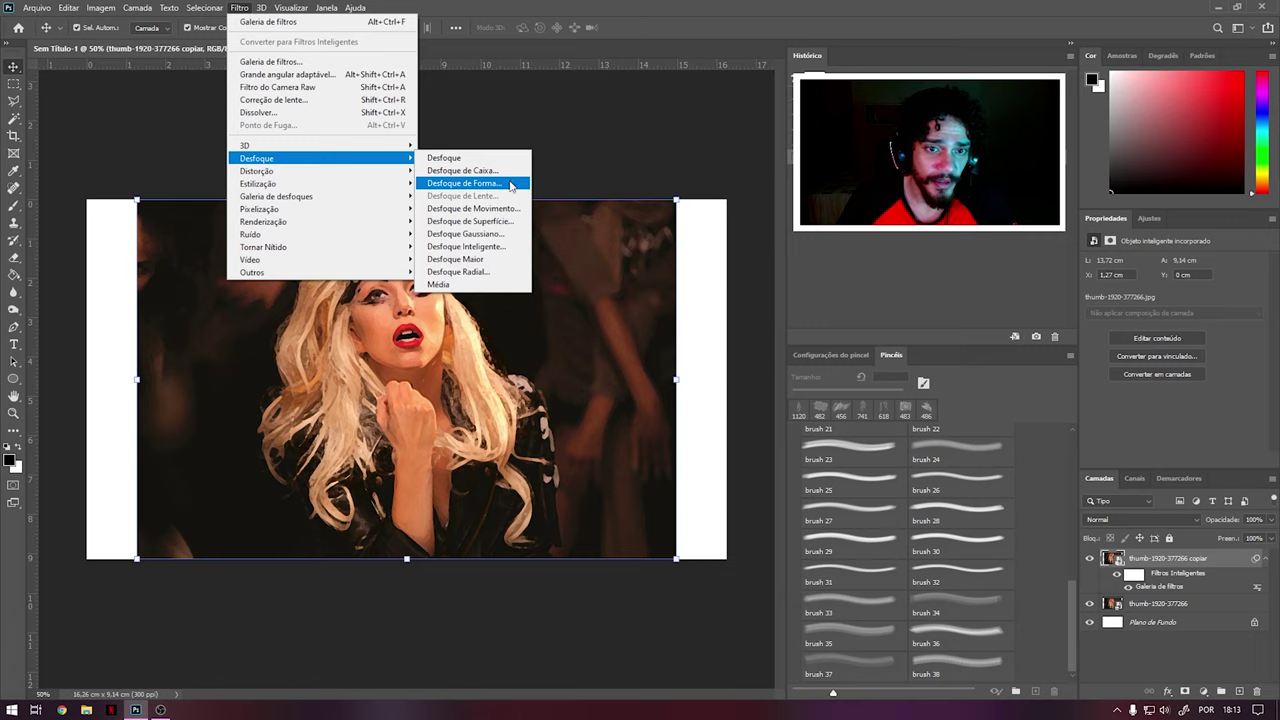
{"action": "left_click", "coordinate": [468, 233]}
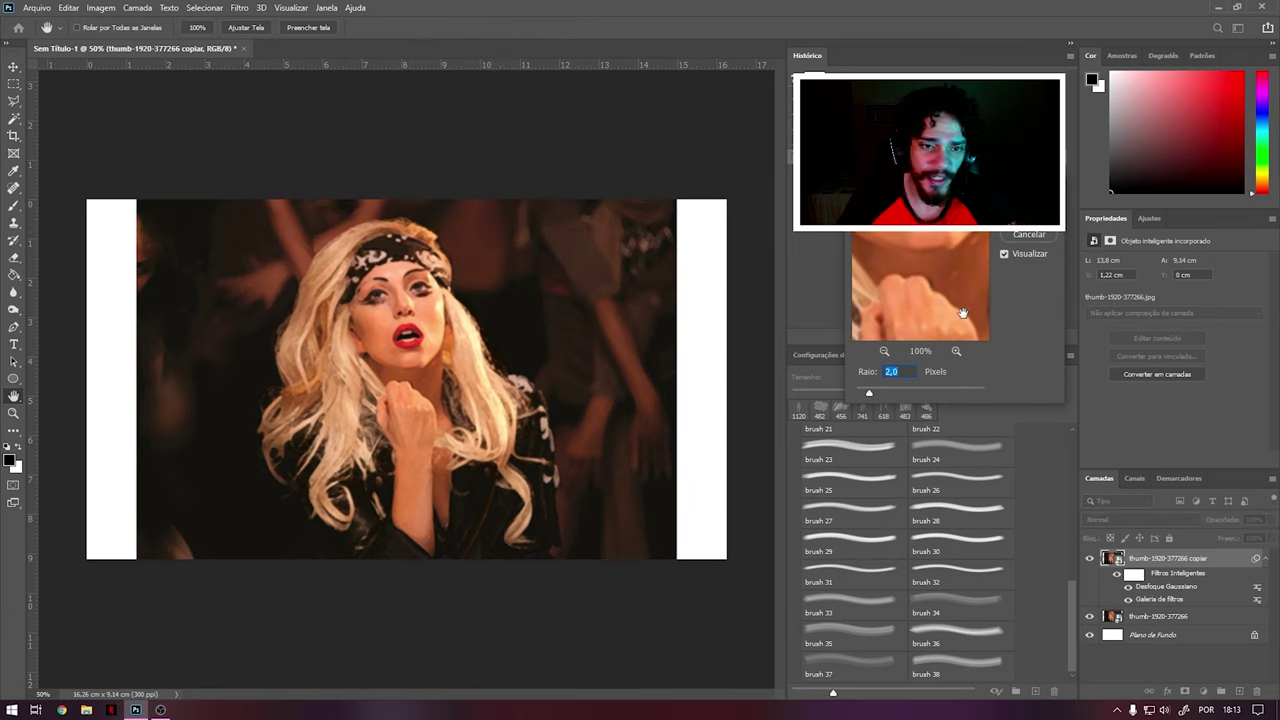
{"action": "left_click_drag", "start_coordinate": [869, 393], "coordinate": [868, 397]}
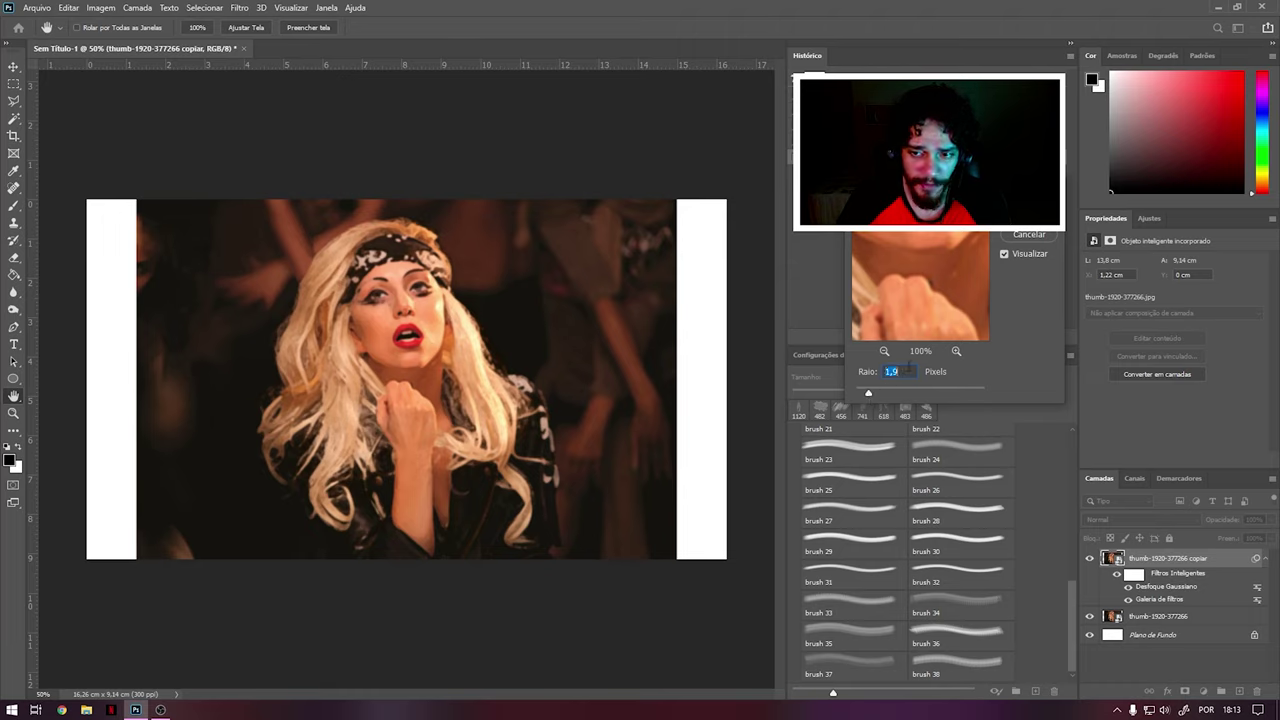
{"action": "type", "text": ","}
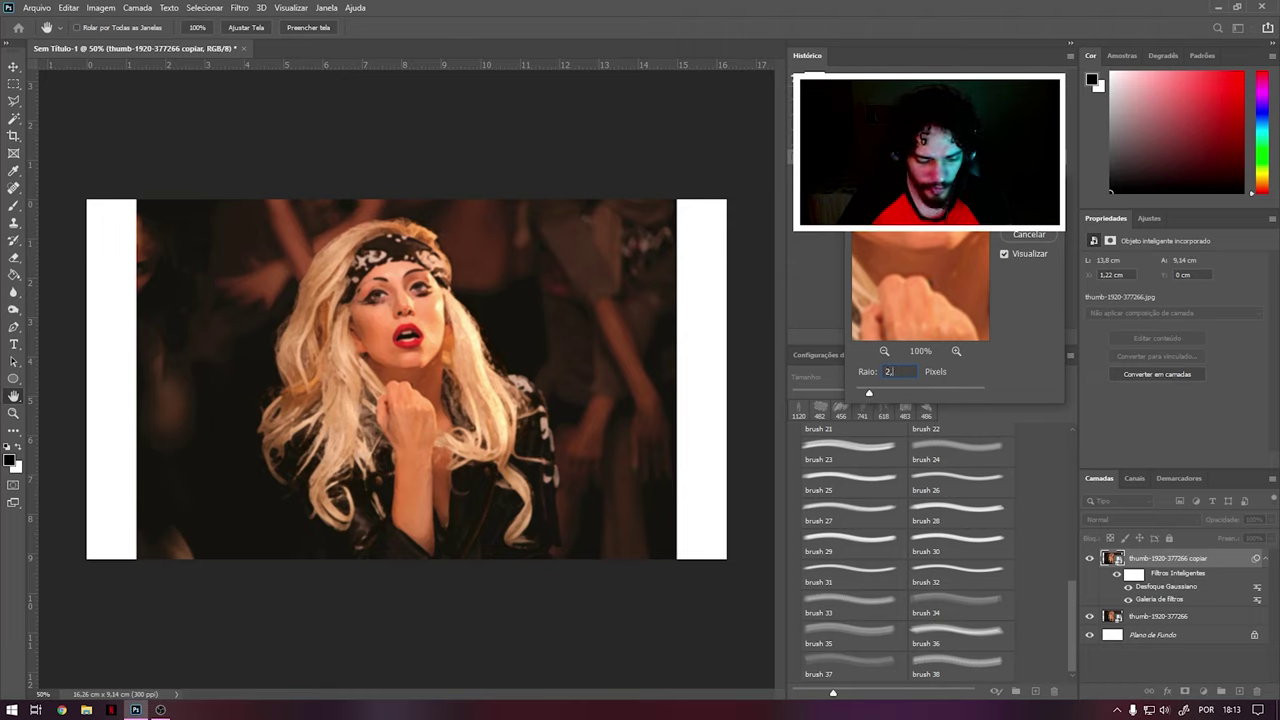
{"action": "type", "text": "5"}
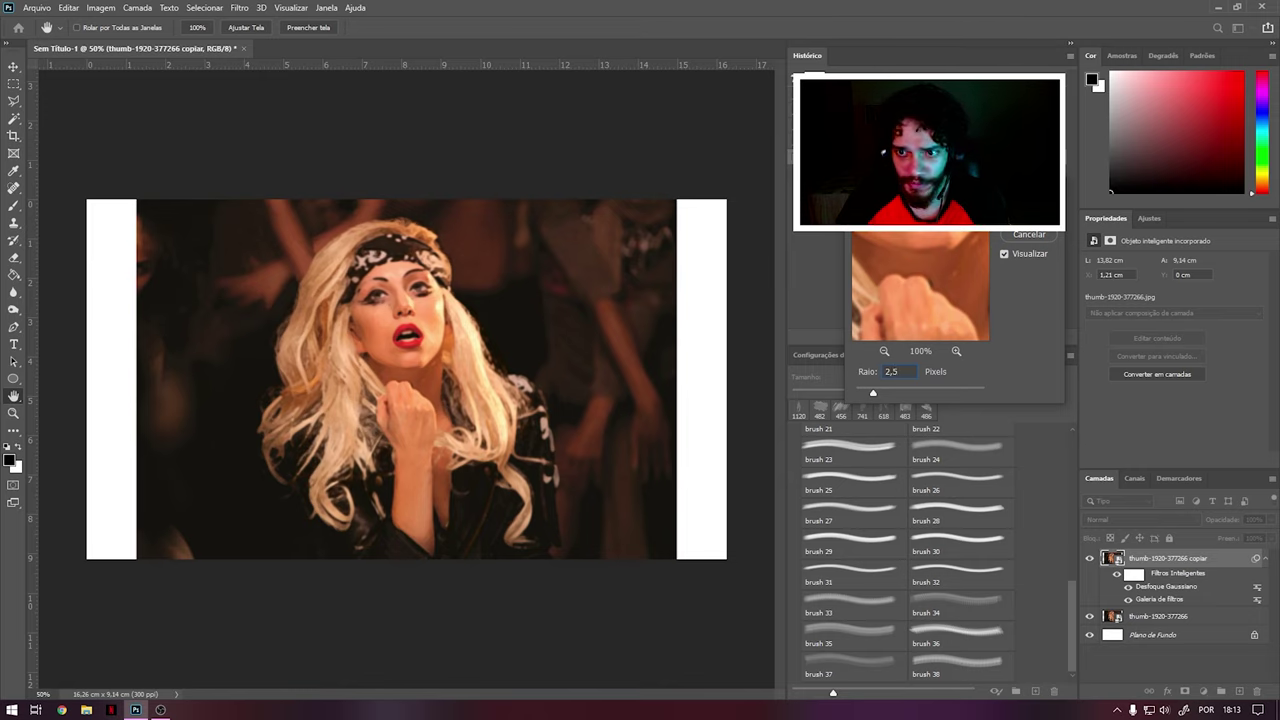
{"action": "key", "text": "Return"}
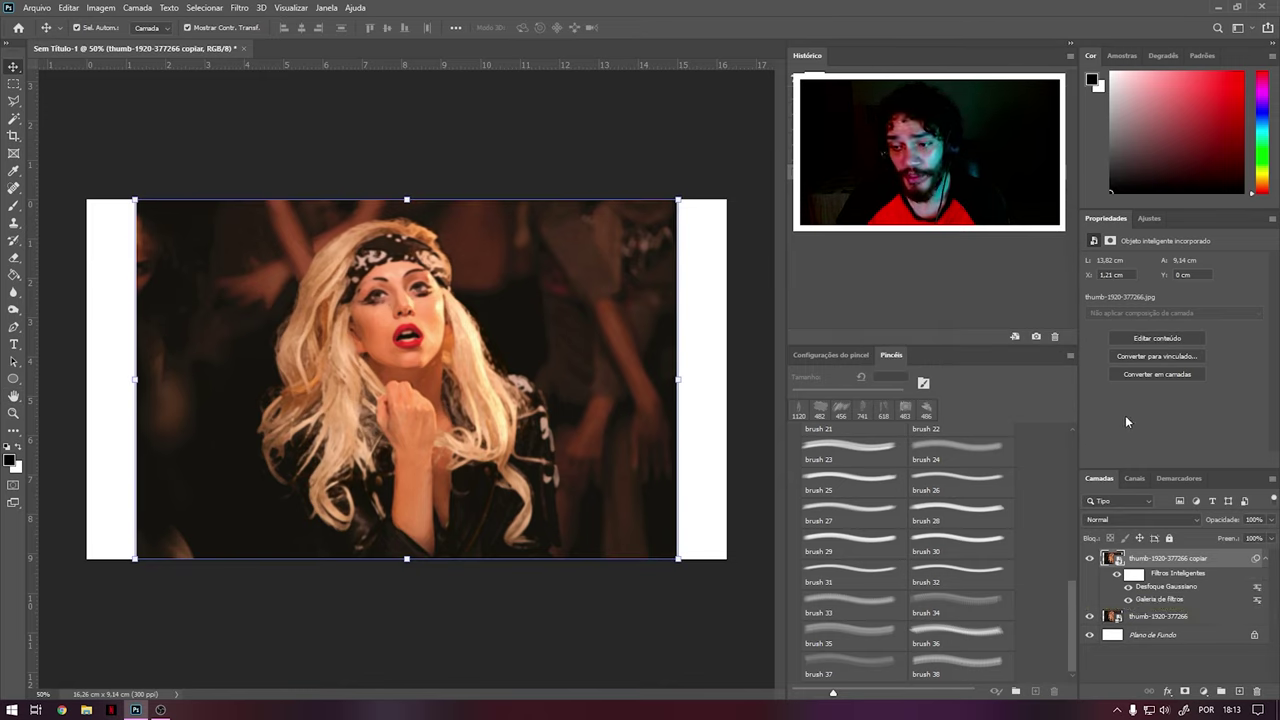
Set the smart filter's blending Modo to a lighter blend mode.
{"action": "double_click", "coordinate": [1257, 598]}
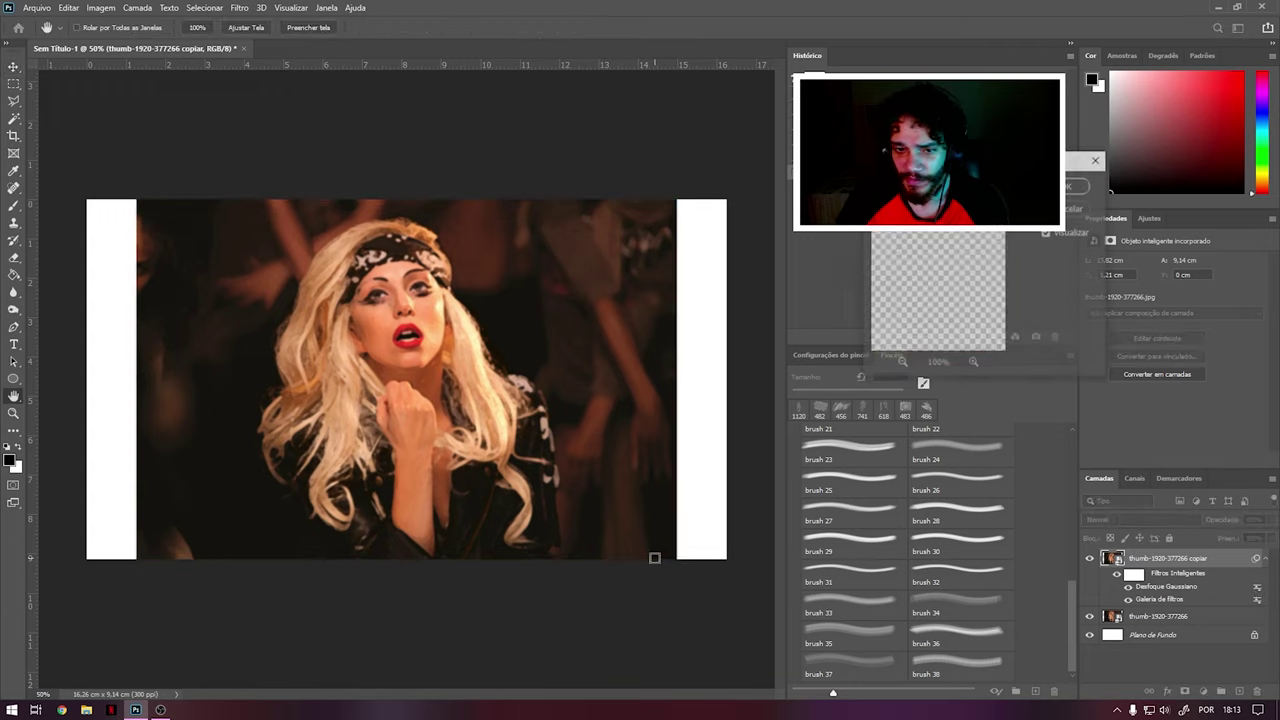
{"action": "left_click", "coordinate": [965, 185]}
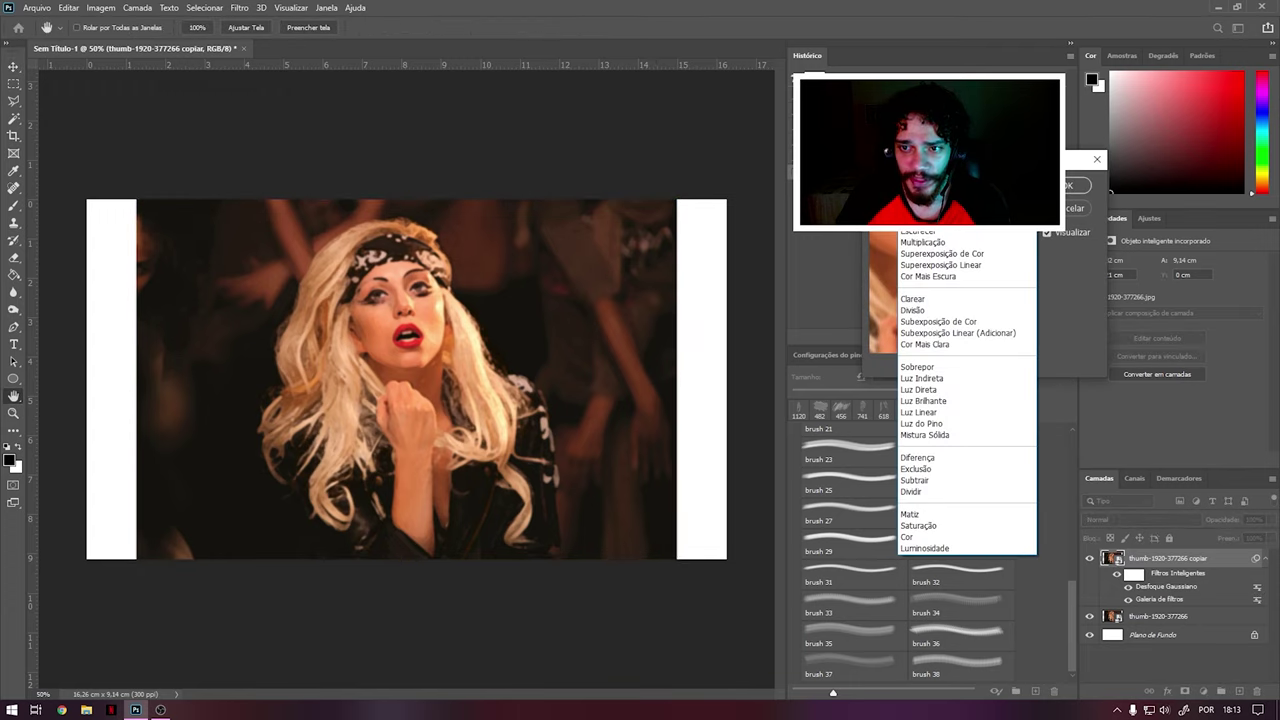
{"action": "left_click", "coordinate": [914, 309]}
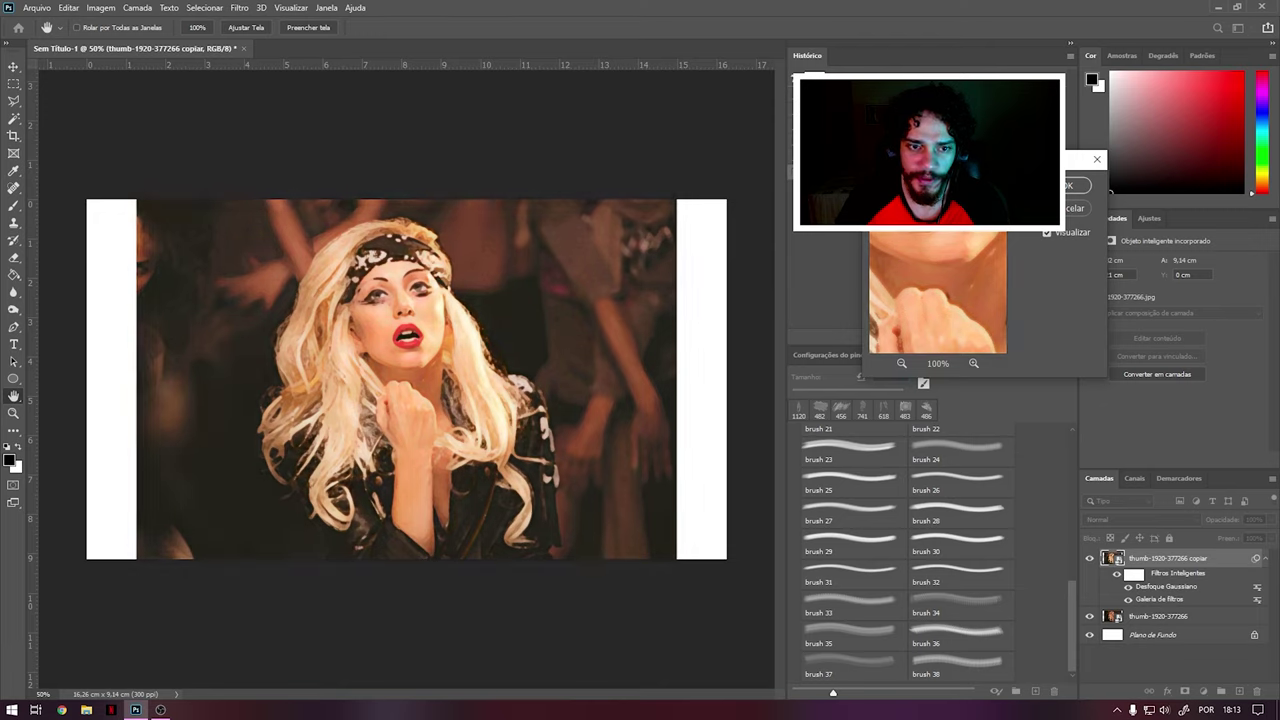
{"action": "left_click", "coordinate": [1076, 185]}
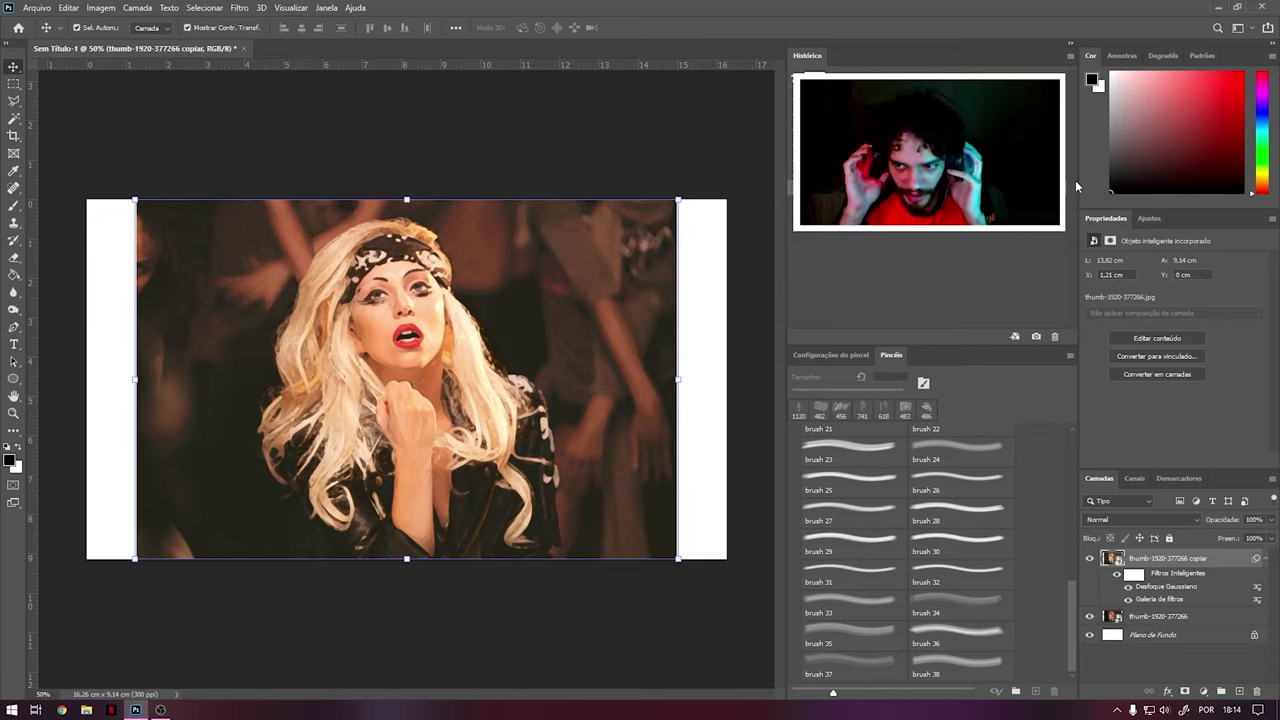
Add the Indicação de Arestas smart filter and set its blending Modo to Multiplicação.
{"action": "left_click", "coordinate": [237, 8]}
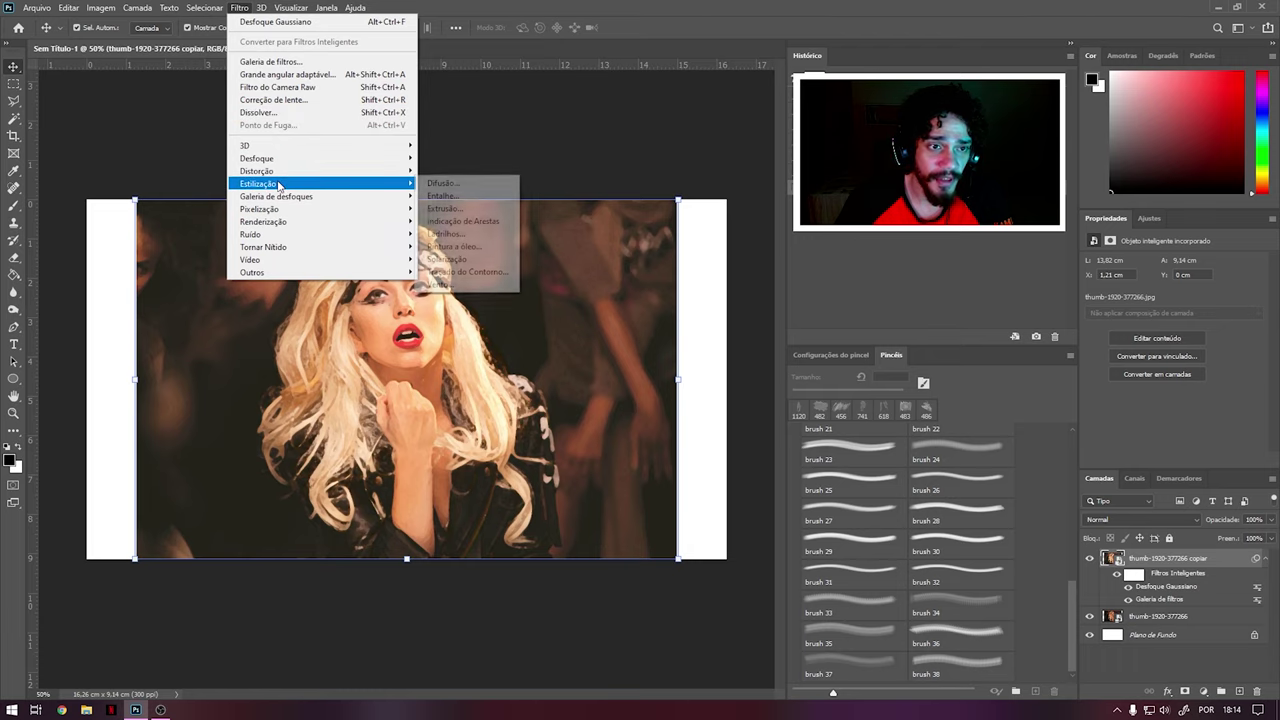
{"action": "mouse_move", "coordinate": [280, 184]}
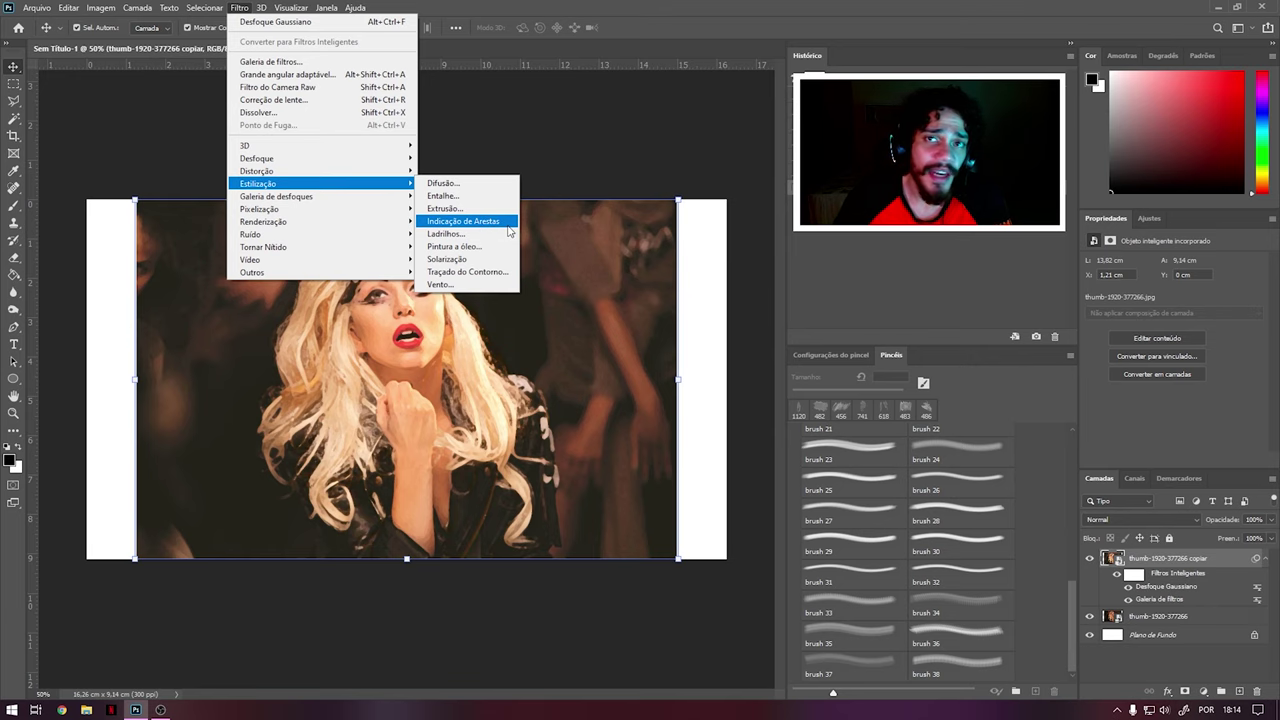
{"action": "left_click", "coordinate": [509, 231]}
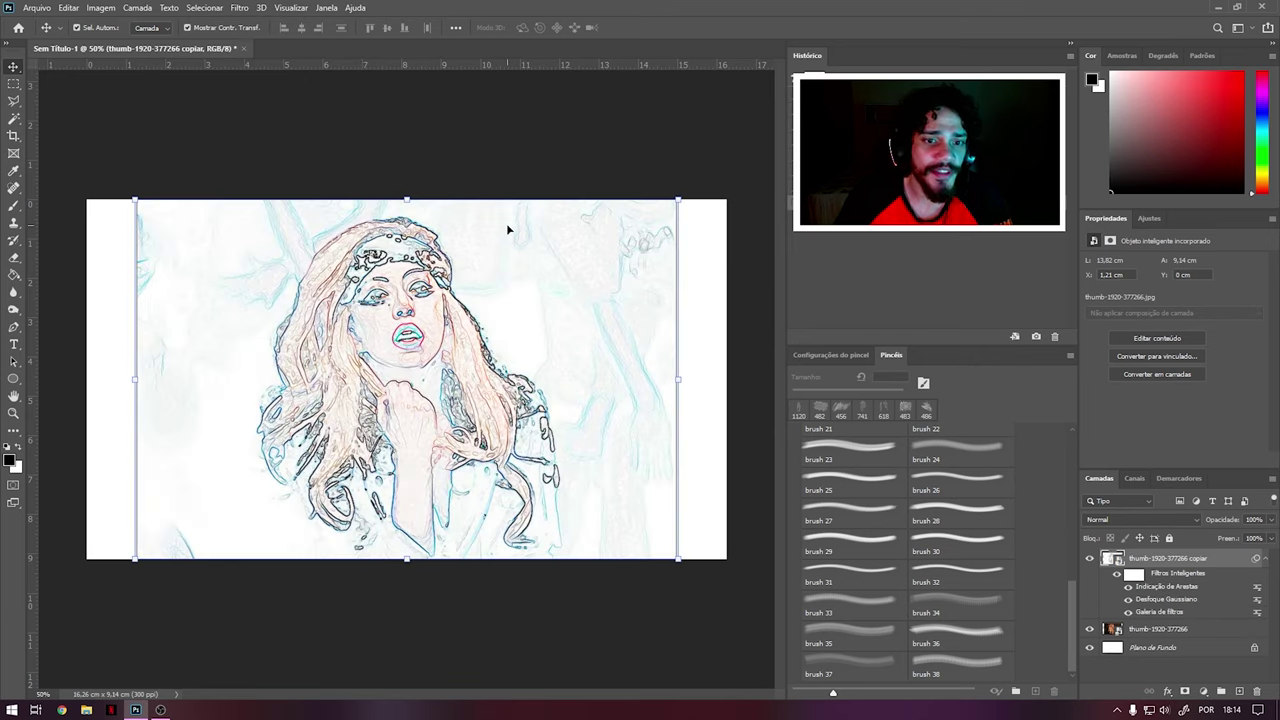
{"action": "double_click", "coordinate": [1257, 590]}
{"action": "left_click", "coordinate": [950, 190]}
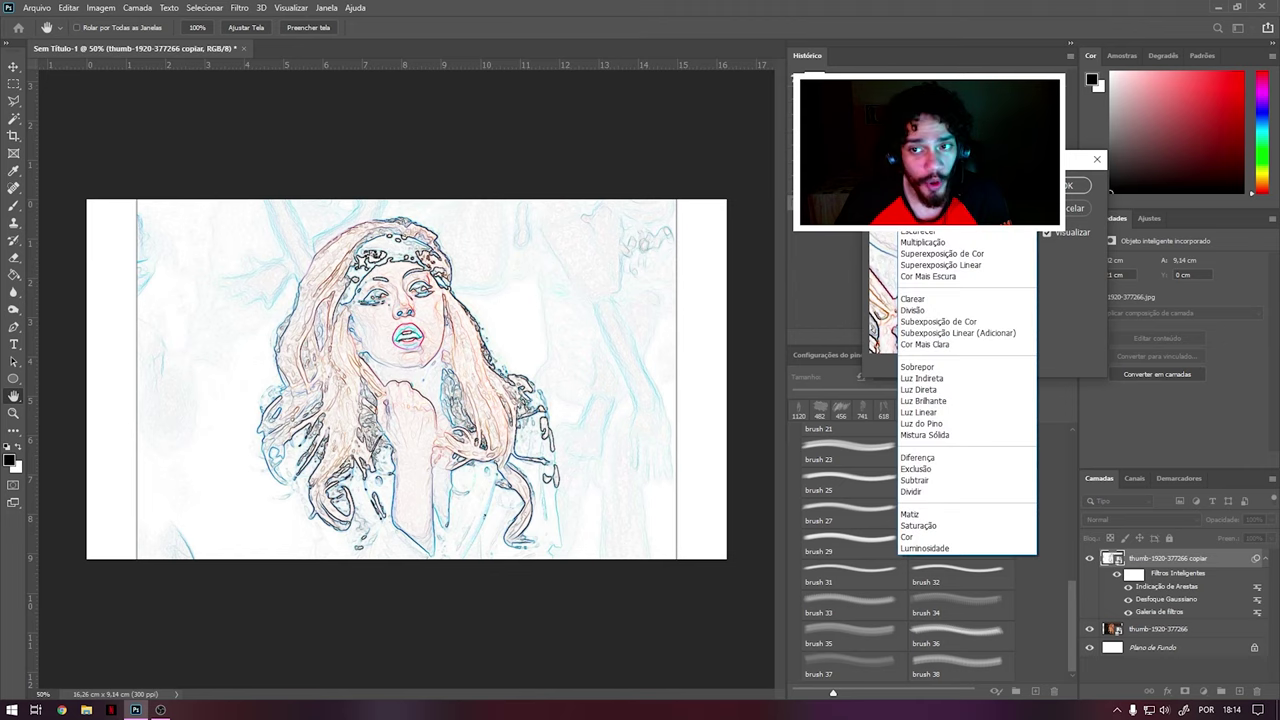
{"action": "left_click", "coordinate": [922, 242]}
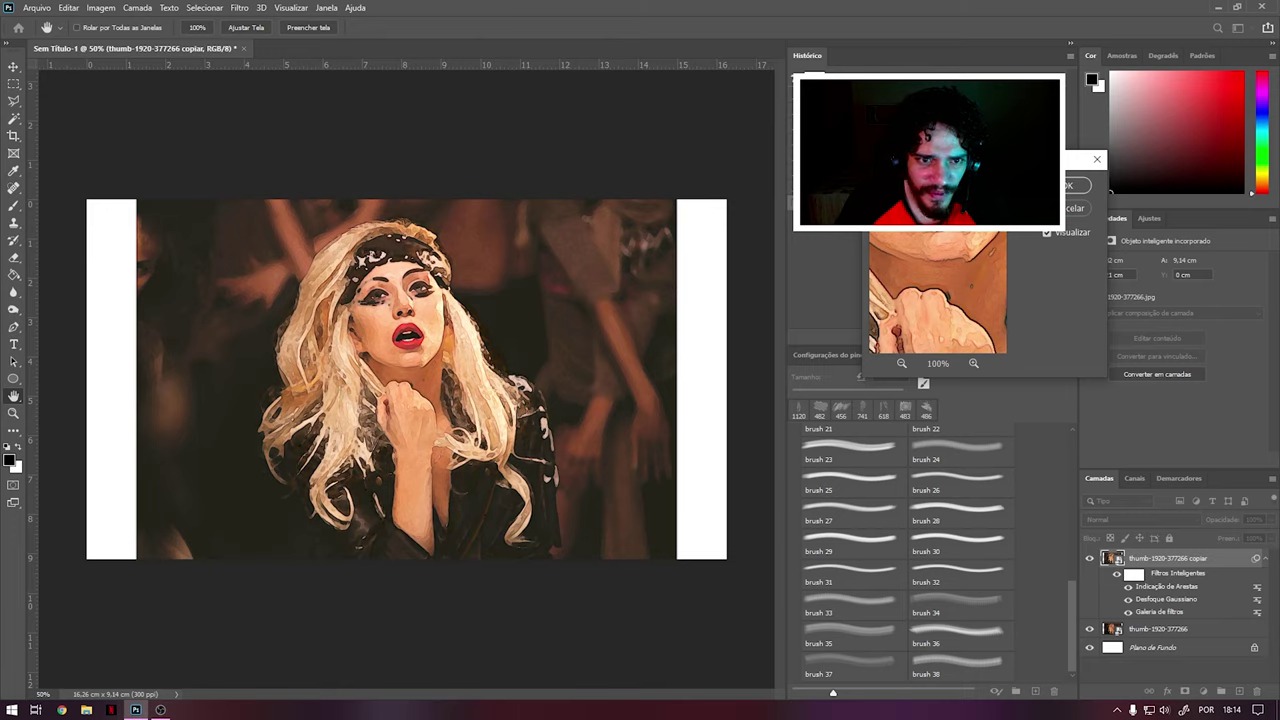
Confirm the Multiplicação edge blending and Alt-add a black layer mask to the copy.
{"action": "left_click", "coordinate": [1068, 186]}
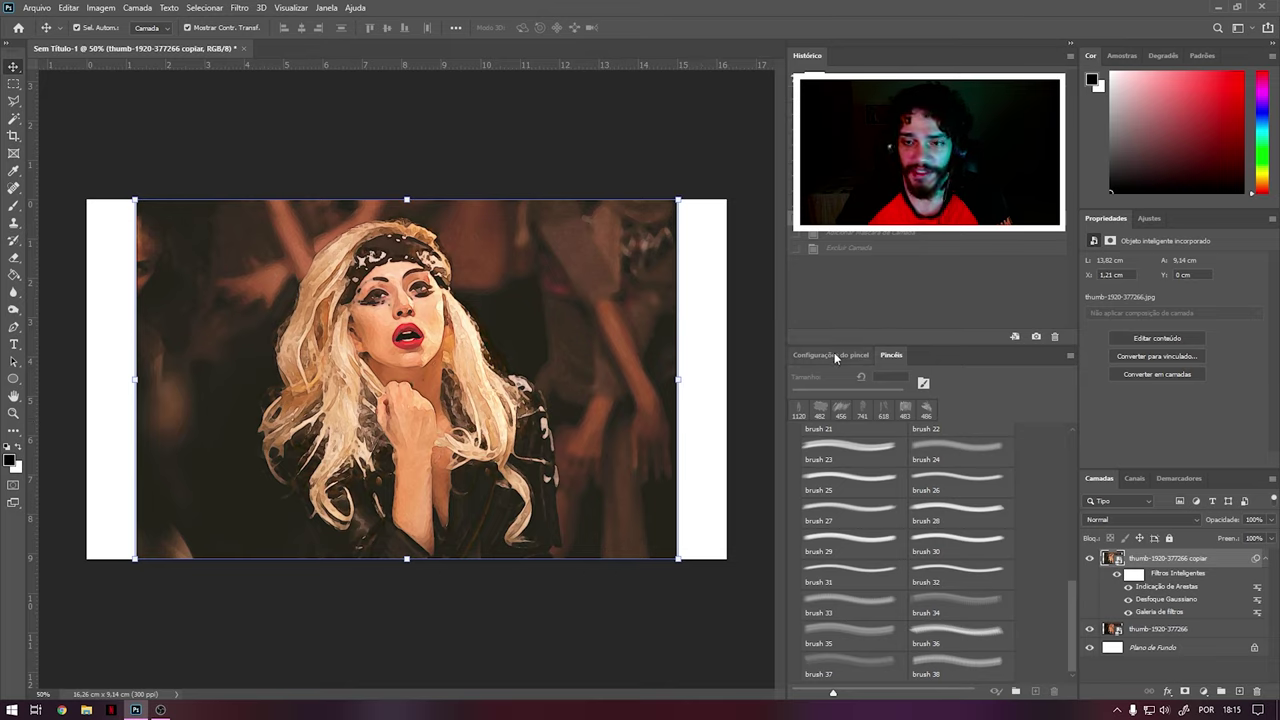
{"action": "left_click", "coordinate": [1185, 691], "text": "alt"}
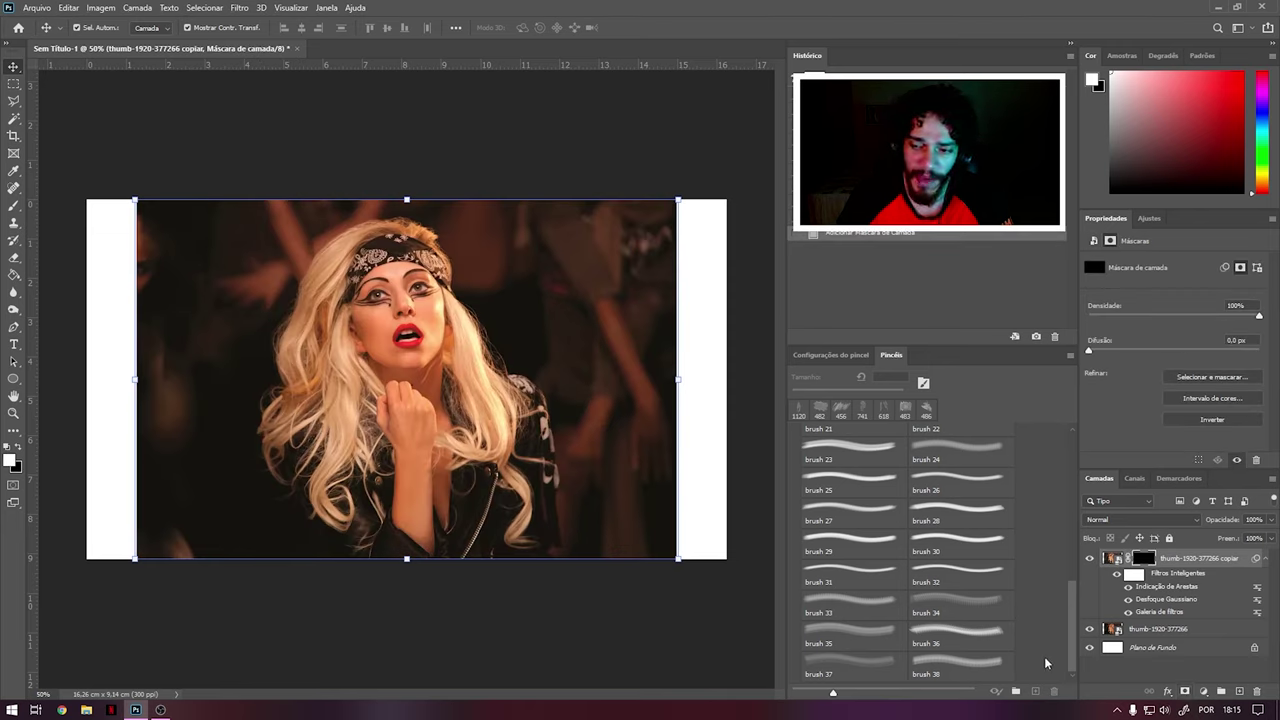
Hide the original photo layer and select the copy's layer mask.
{"action": "left_click", "coordinate": [1150, 632]}
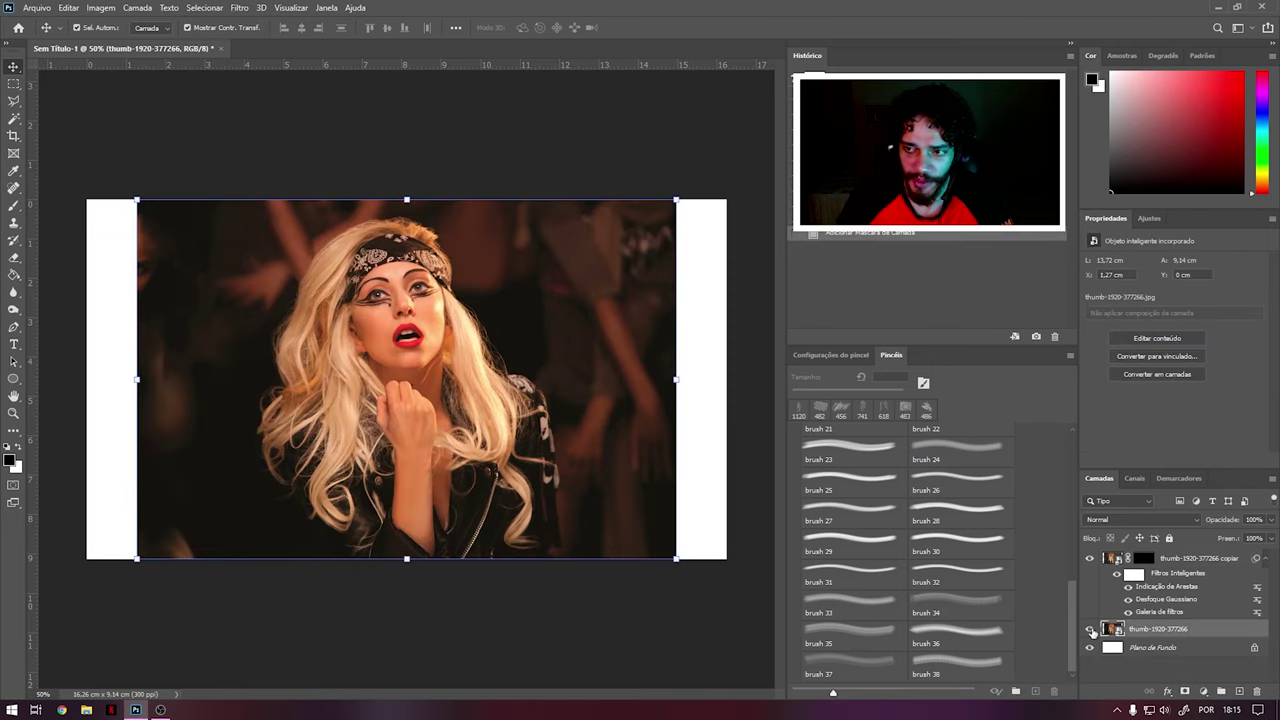
{"action": "left_click", "coordinate": [1090, 629]}
{"action": "left_click", "coordinate": [1143, 558]}
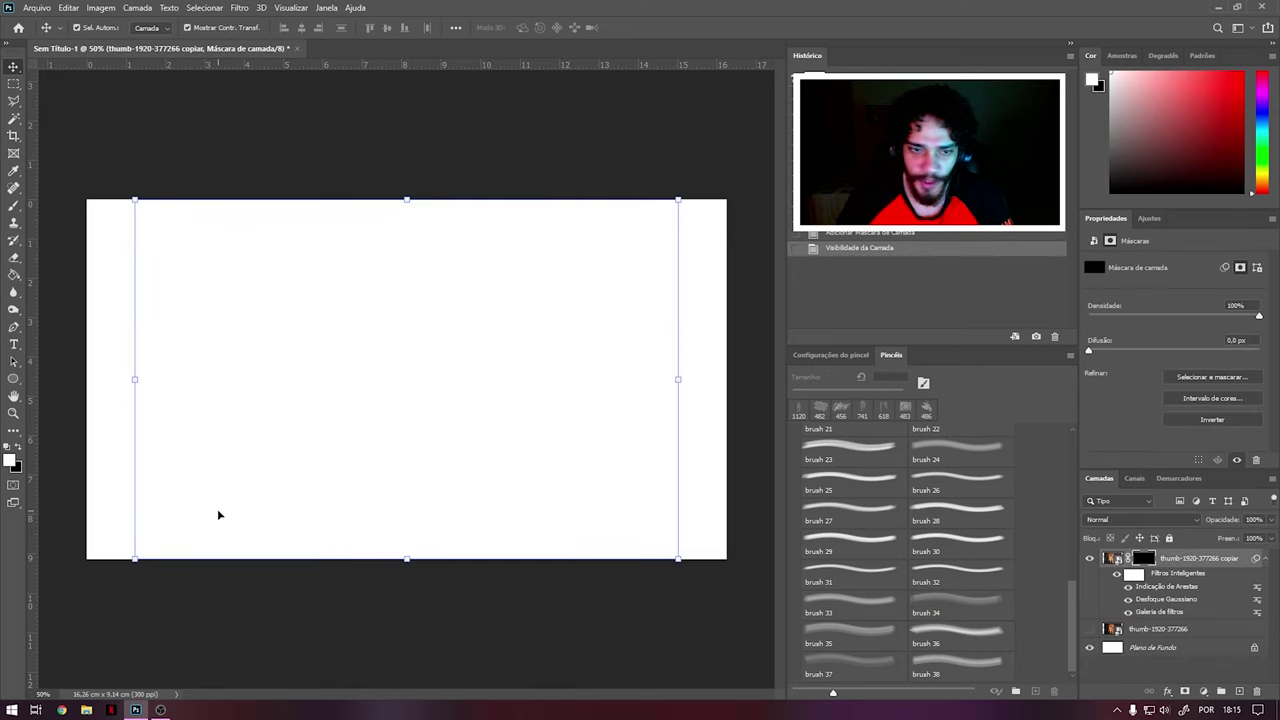
Paint white watercolour brush strokes on the mask, undoing the last stroke.
{"action": "scroll", "coordinate": [880, 540], "scroll_direction": "up", "scroll_amount": 1}
{"action": "scroll", "coordinate": [886, 542], "scroll_direction": "up", "scroll_amount": 2}
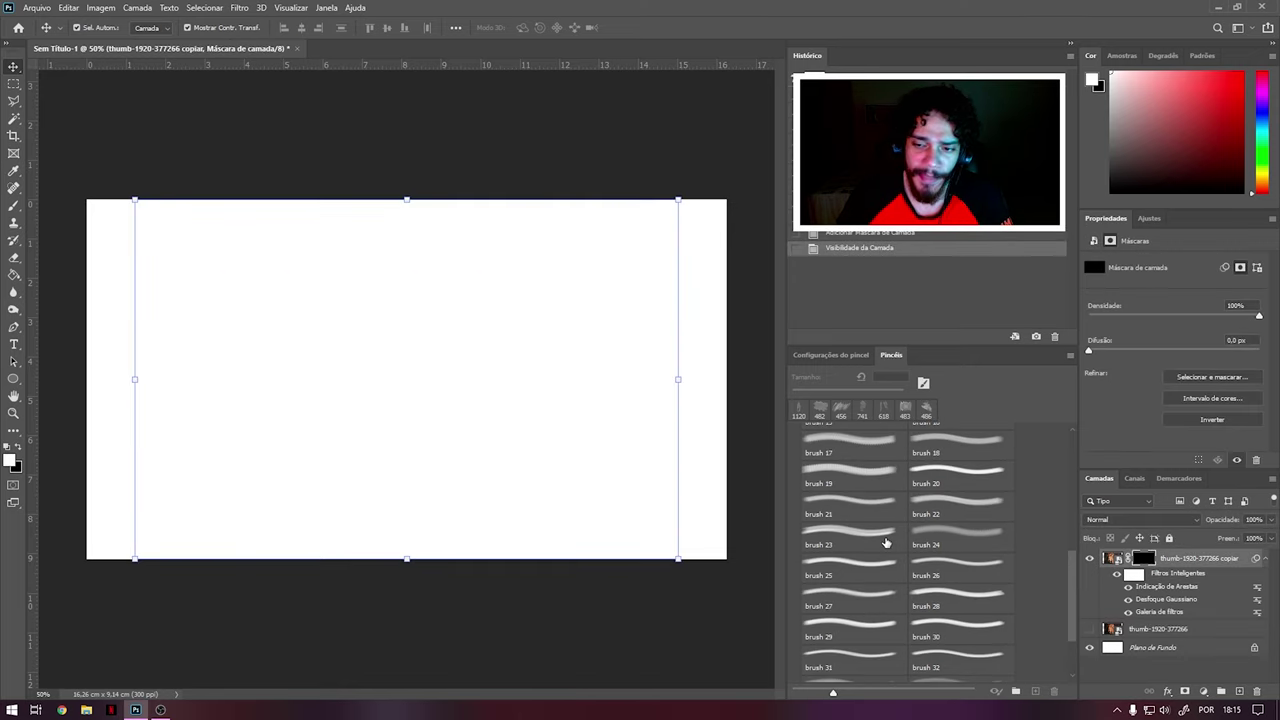
{"action": "scroll", "coordinate": [886, 542], "scroll_direction": "up", "scroll_amount": 5}
{"action": "left_click", "coordinate": [853, 635]}
{"action": "left_click", "coordinate": [395, 335]}
{"action": "left_click", "coordinate": [398, 345]}
{"action": "left_click", "coordinate": [400, 340]}
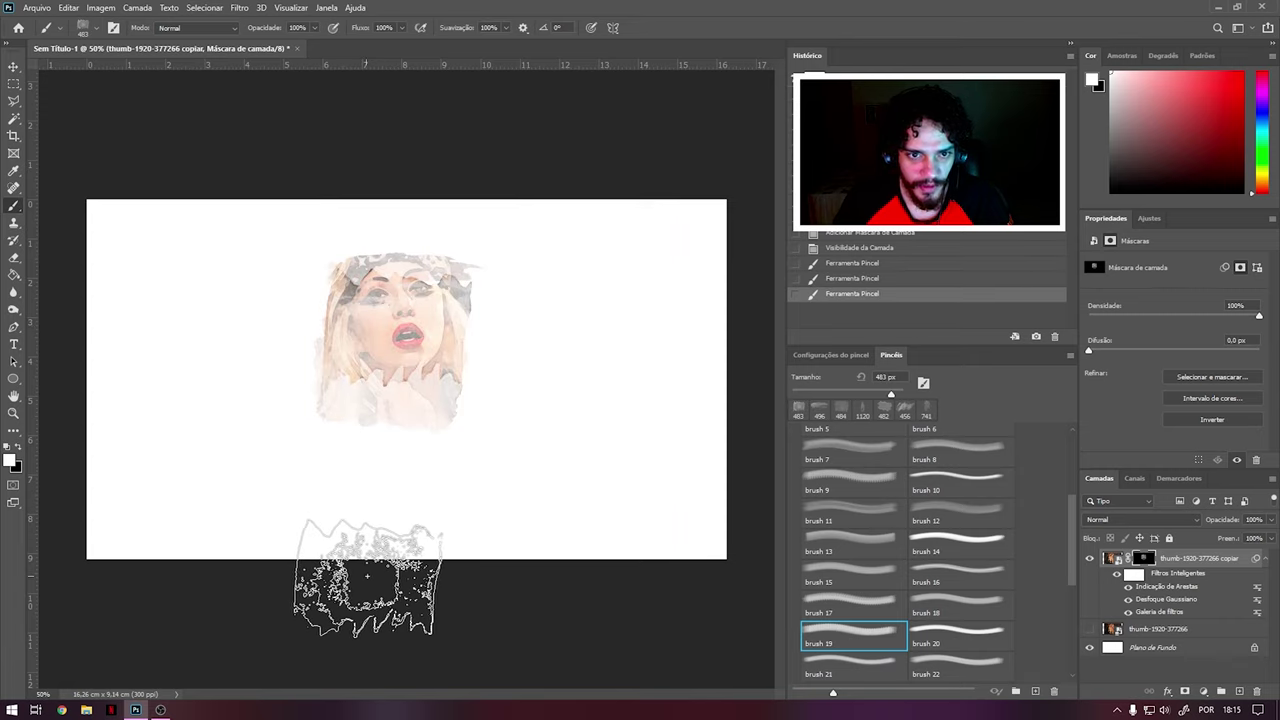
{"action": "key", "text": "ctrl+z"}
Switch to watercolour brush preset 7 enlarged to 800 px.
{"action": "scroll", "coordinate": [850, 560], "scroll_direction": "up", "scroll_amount": 2}
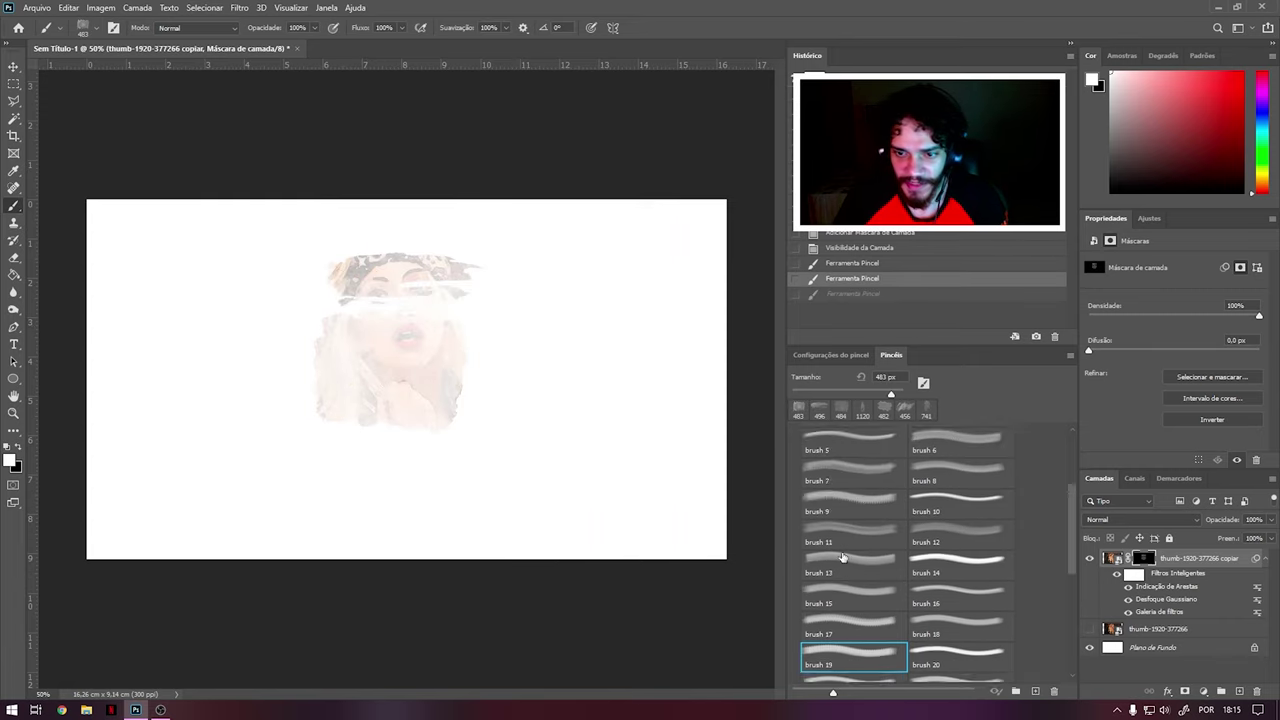
{"action": "left_click", "coordinate": [853, 493]}
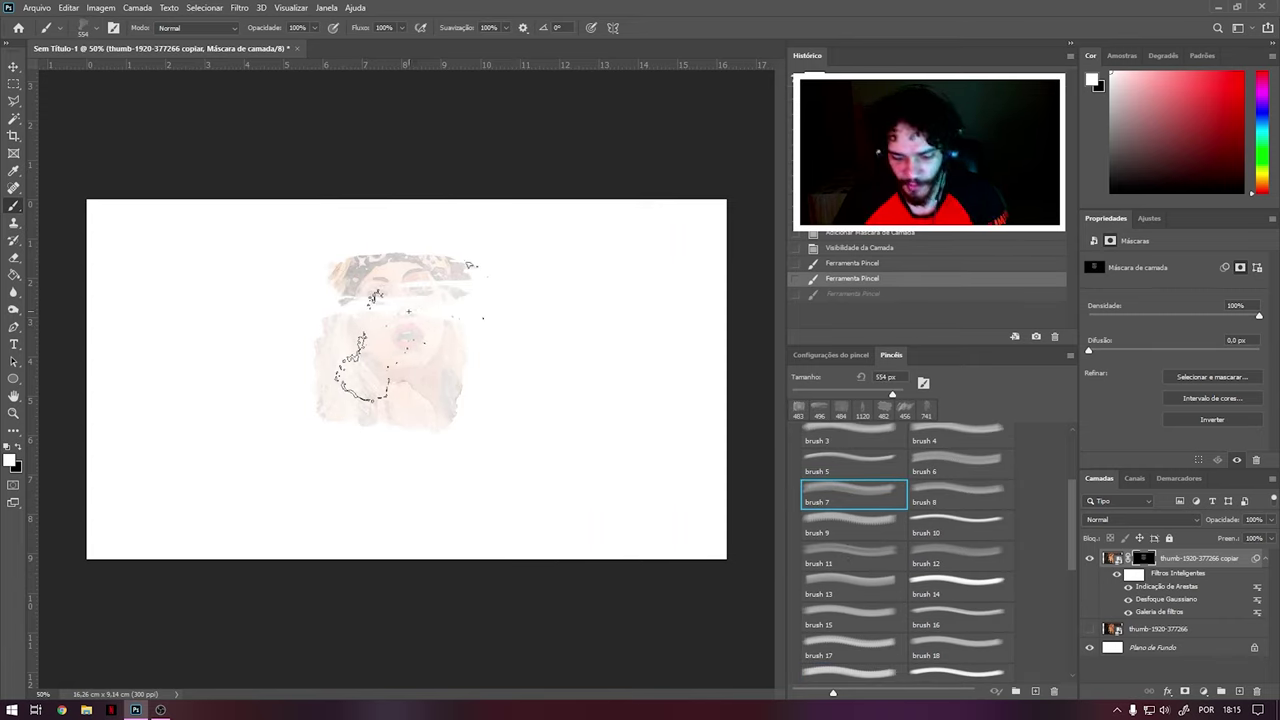
{"action": "key", "text": "bracketright"}
{"action": "key", "text": "bracketright"}
{"action": "key", "text": "bracketright"}
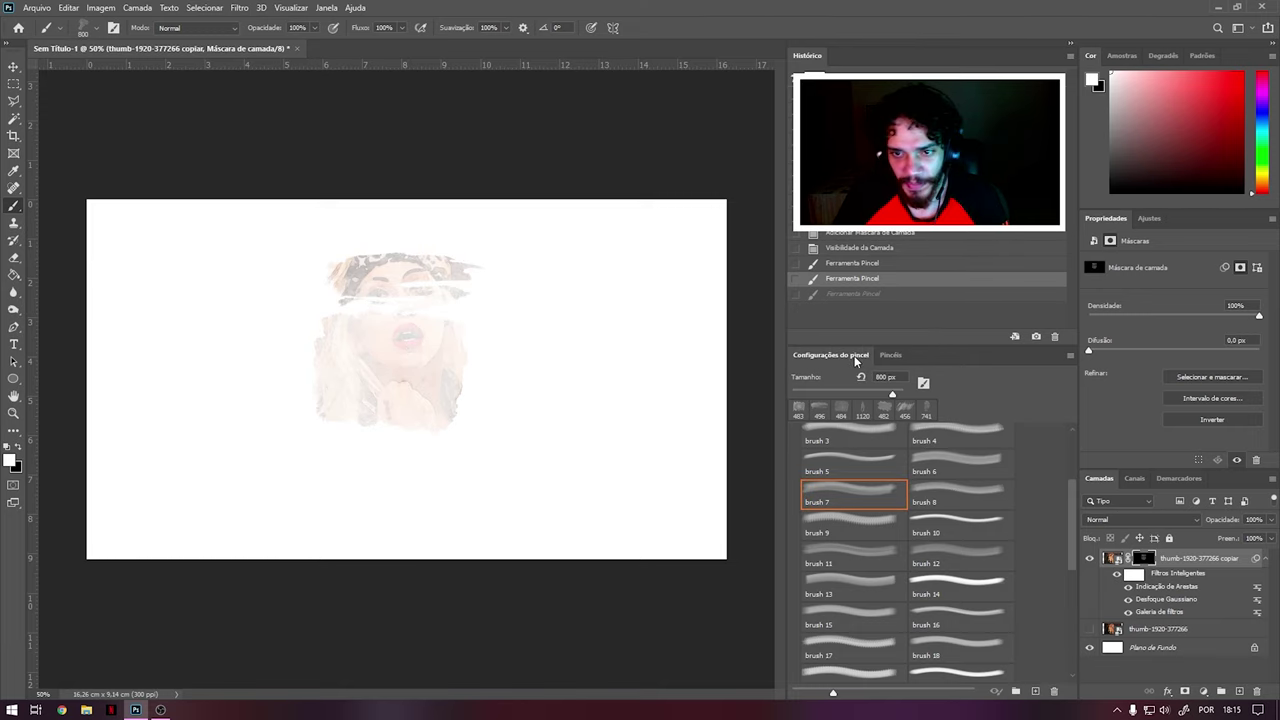
Set the brush tip Ângulo to 0° in Brush Settings.
{"action": "left_click", "coordinate": [831, 355]}
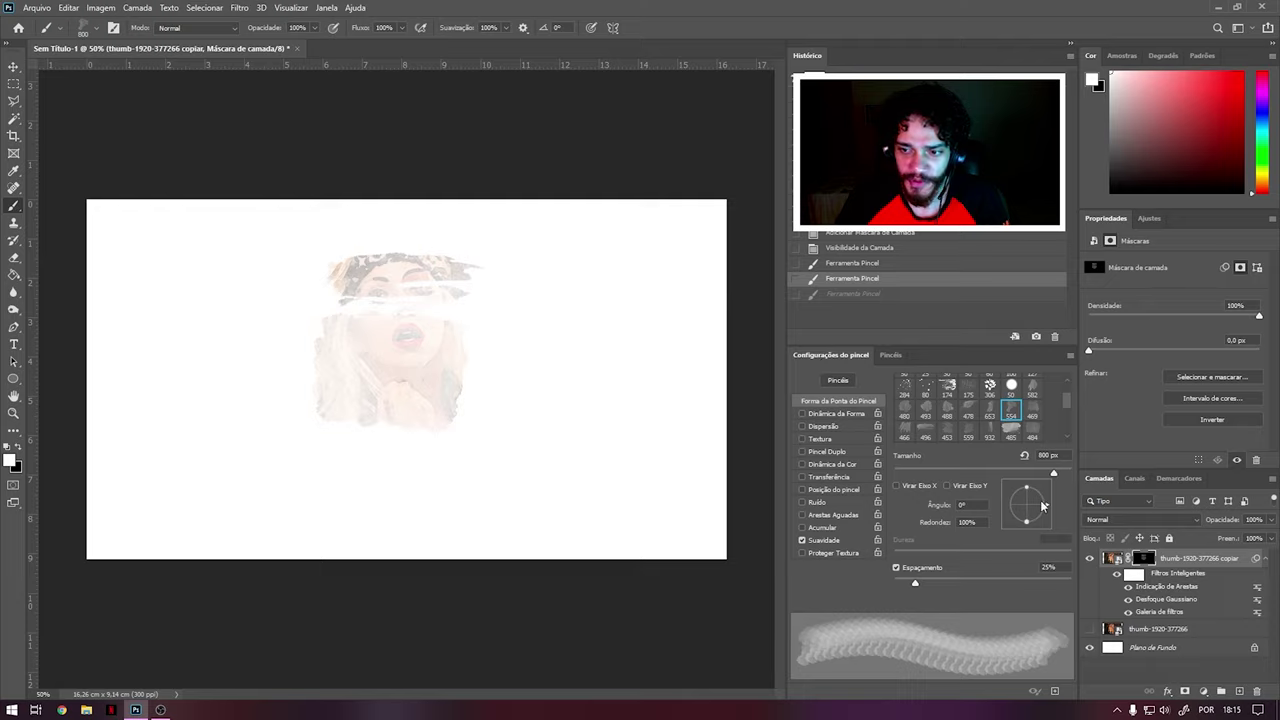
{"action": "left_click_drag", "start_coordinate": [1042, 506], "coordinate": [1048, 508]}
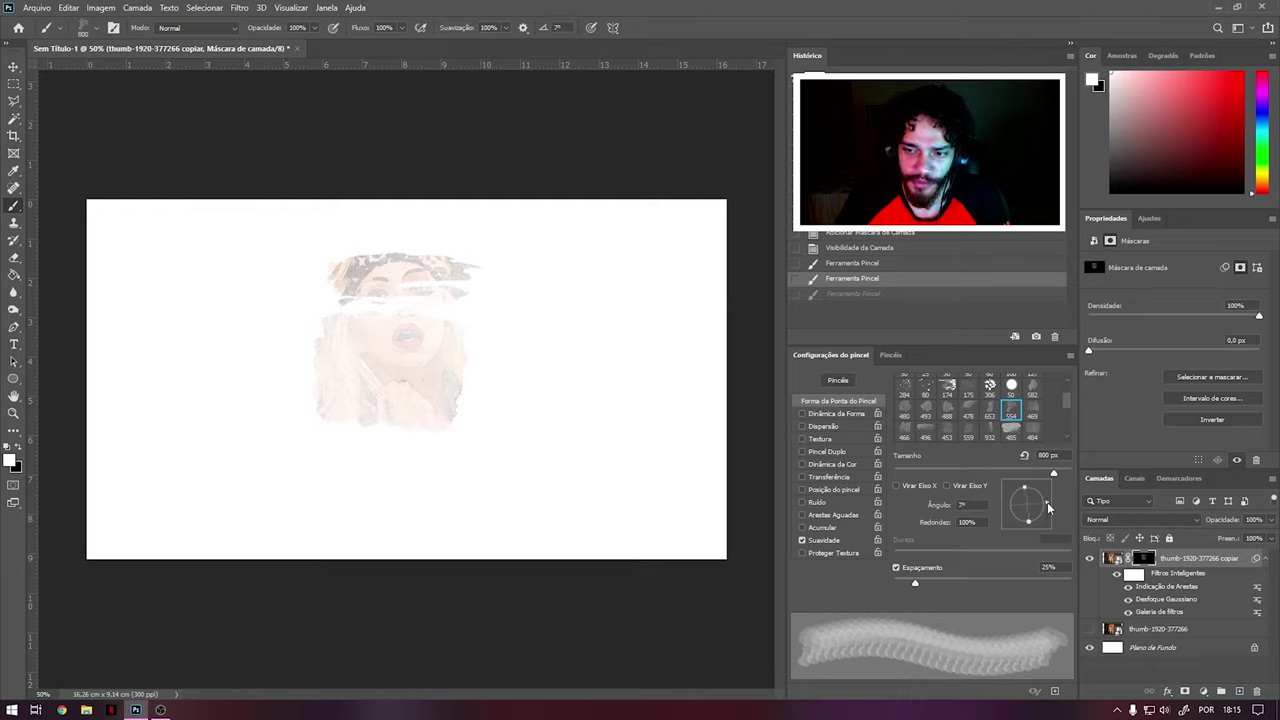
{"action": "type", "text": "0"}
{"action": "key", "text": "Return"}
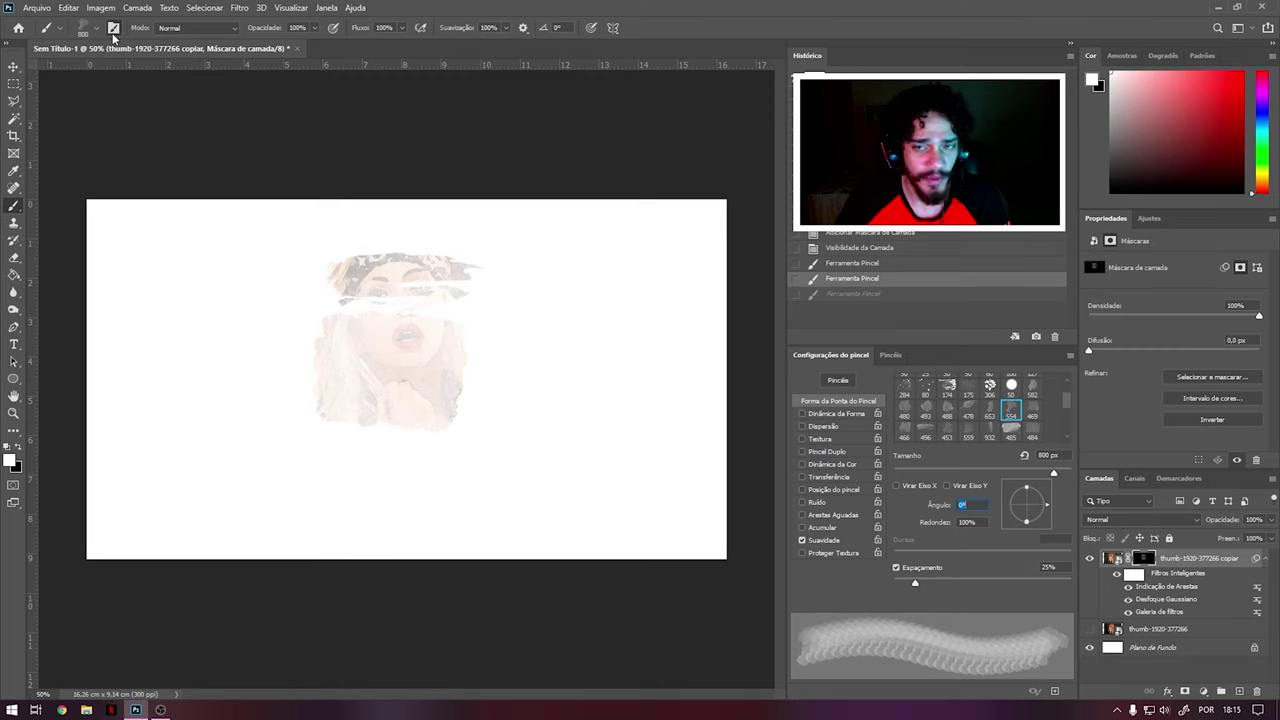
{"action": "left_click", "coordinate": [113, 30]}
Paint a mask stroke revealing the head, bandana and hair.
{"action": "left_click", "coordinate": [113, 30]}
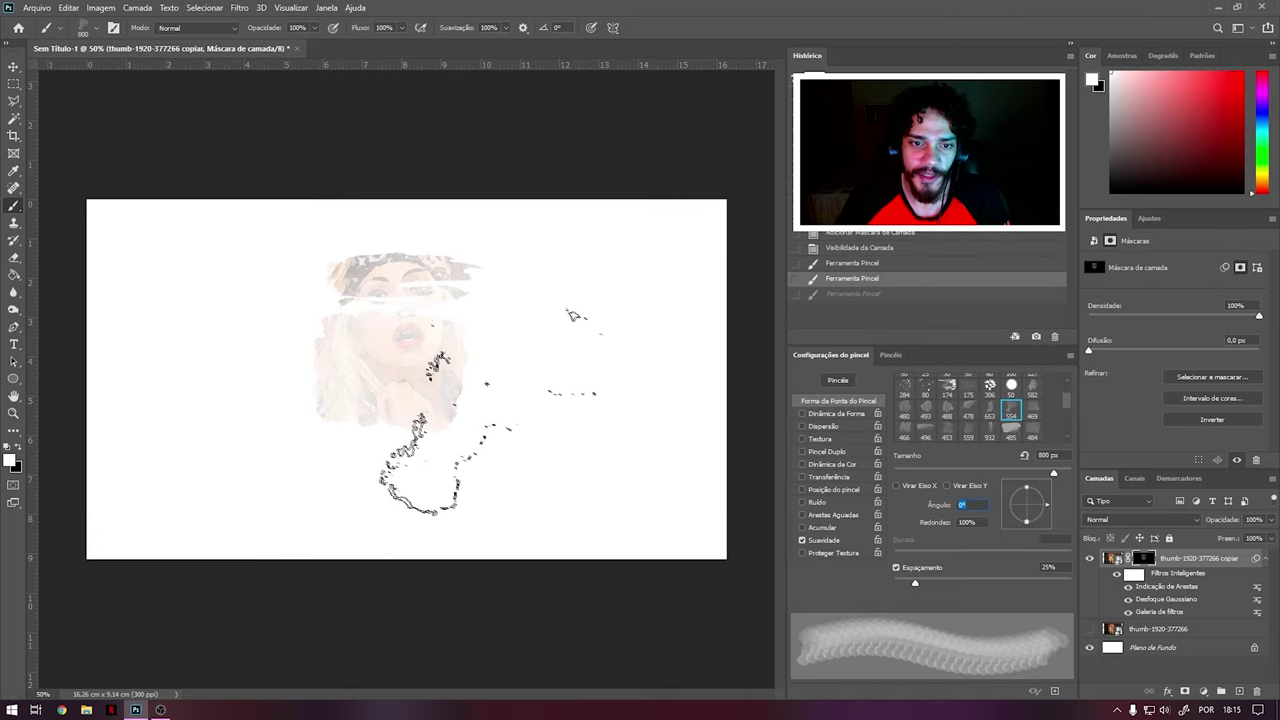
{"action": "left_click_drag", "start_coordinate": [360, 380], "coordinate": [381, 512]}
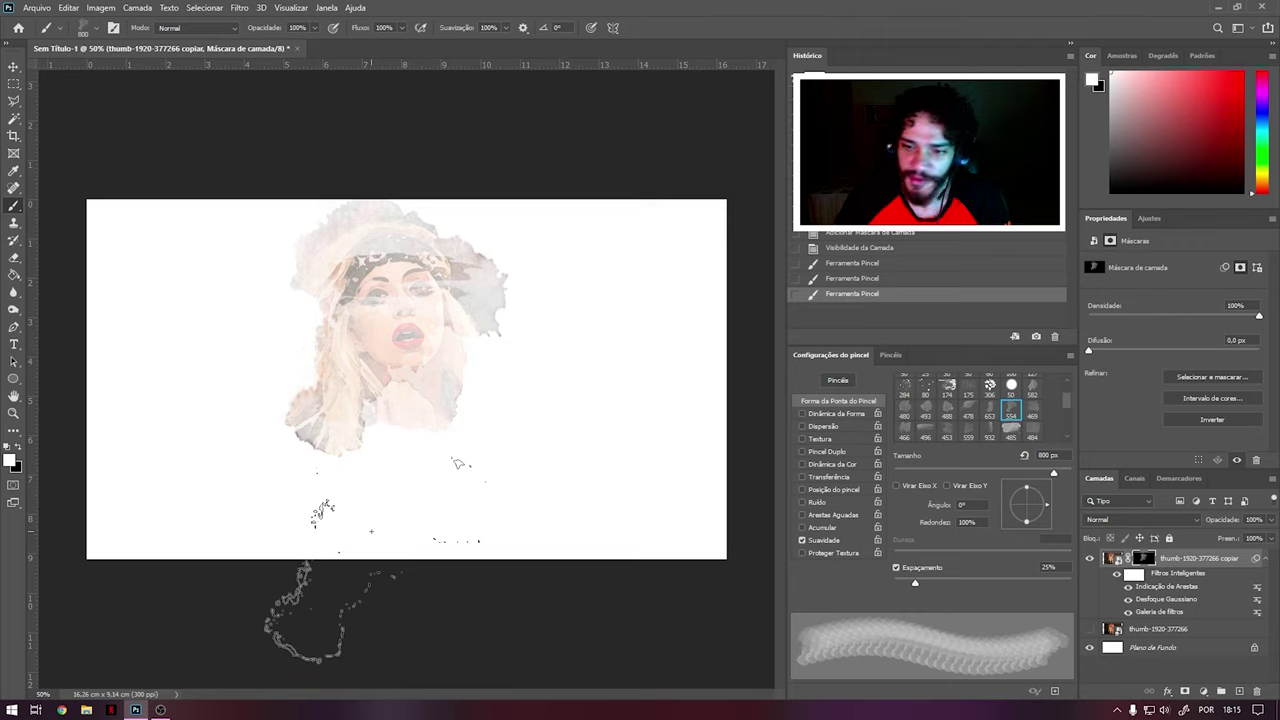
{"action": "left_click", "coordinate": [890, 354]}
Dab varied watercolour presets over the face and stroke down the body and lower left.
{"action": "scroll", "coordinate": [850, 500], "scroll_direction": "down", "scroll_amount": 2}
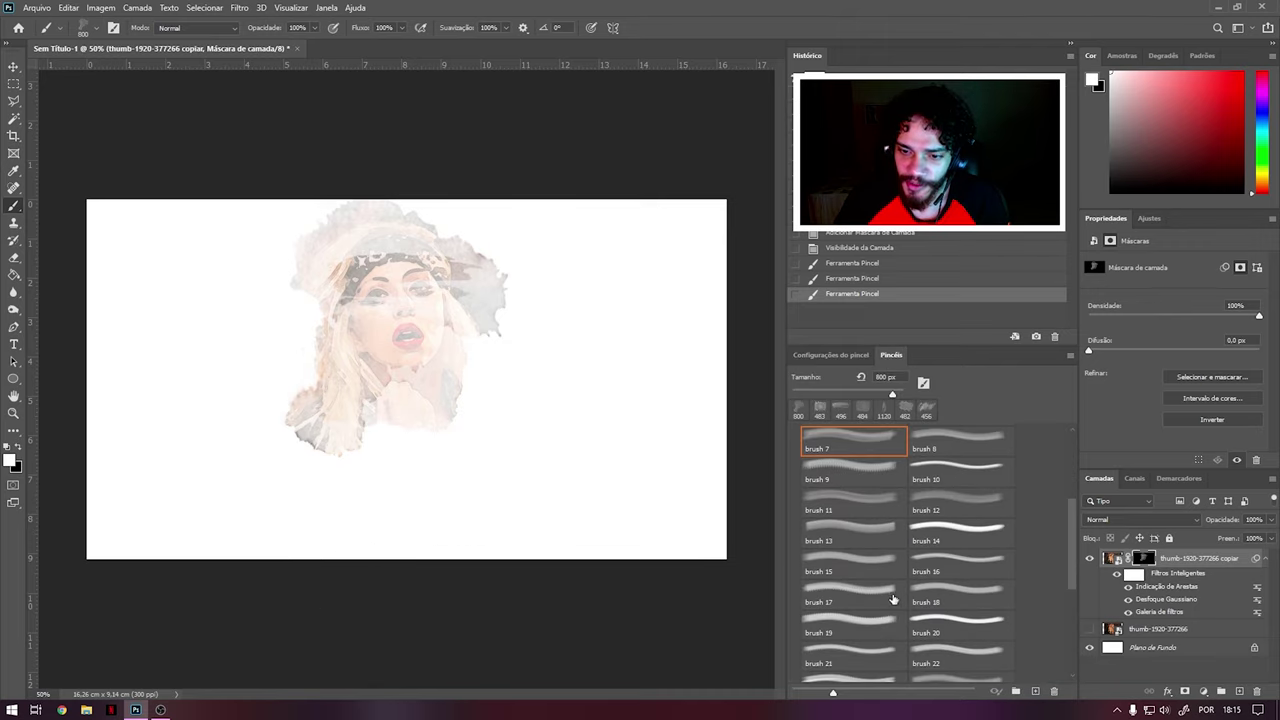
{"action": "left_click", "coordinate": [850, 620]}
{"action": "key", "text": "period"}
{"action": "key", "text": "period"}
{"action": "left_click", "coordinate": [360, 400]}
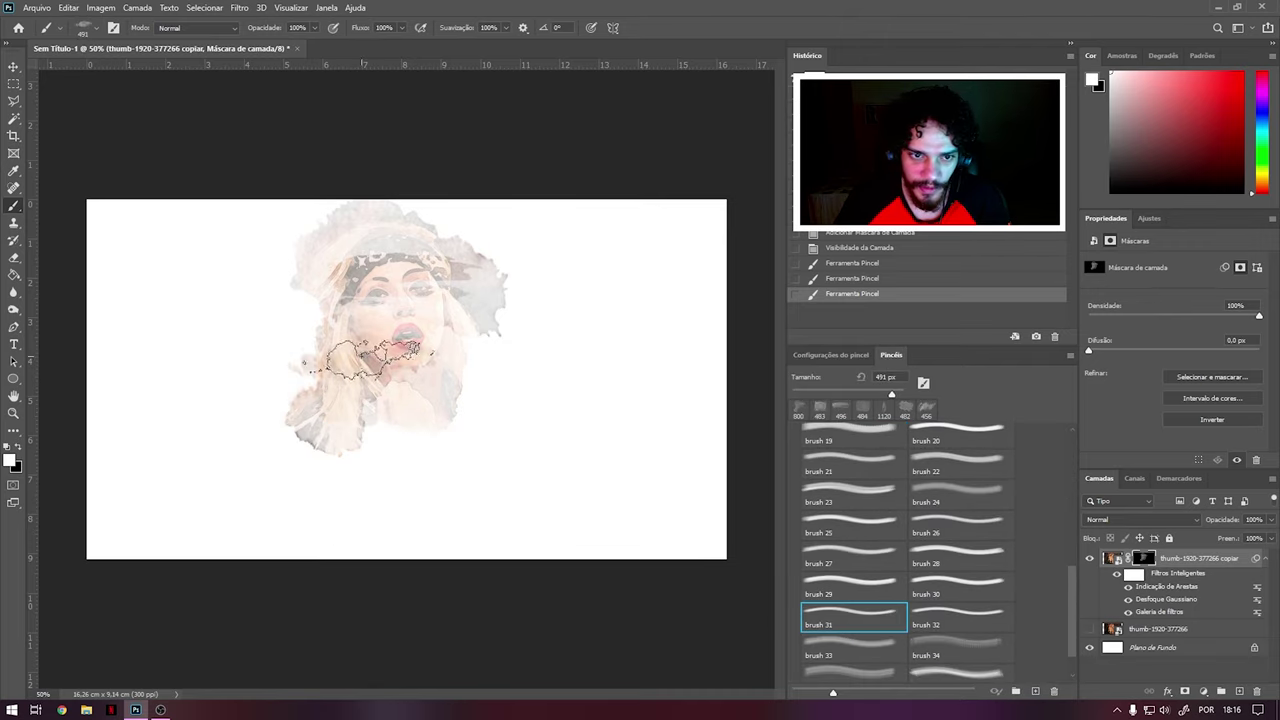
{"action": "key", "text": "period"}
{"action": "key", "text": "period"}
{"action": "left_click", "coordinate": [380, 430]}
{"action": "key", "text": "period"}
{"action": "key", "text": "period"}
{"action": "key", "text": "period"}
{"action": "left_click", "coordinate": [400, 260]}
{"action": "left_click_drag", "start_coordinate": [390, 290], "coordinate": [400, 360]}
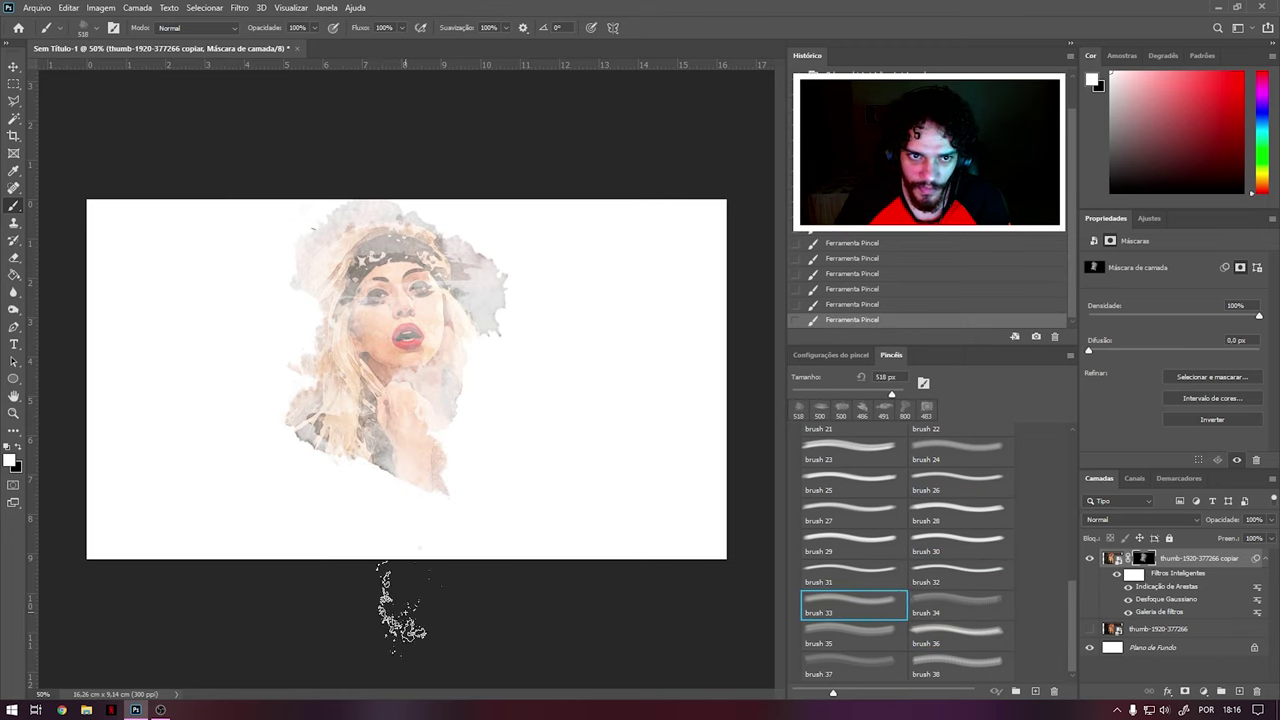
{"action": "left_click_drag", "start_coordinate": [400, 600], "coordinate": [360, 350]}
Stamp more watercolour strokes along the body, right side and bottom of the figure.
{"action": "key", "text": "comma"}
{"action": "key", "text": "comma"}
{"action": "key", "text": "comma"}
{"action": "left_click_drag", "start_coordinate": [380, 470], "coordinate": [280, 510]}
{"action": "key", "text": "period"}
{"action": "key", "text": "period"}
{"action": "left_click", "coordinate": [430, 475]}
{"action": "left_click", "coordinate": [470, 345]}
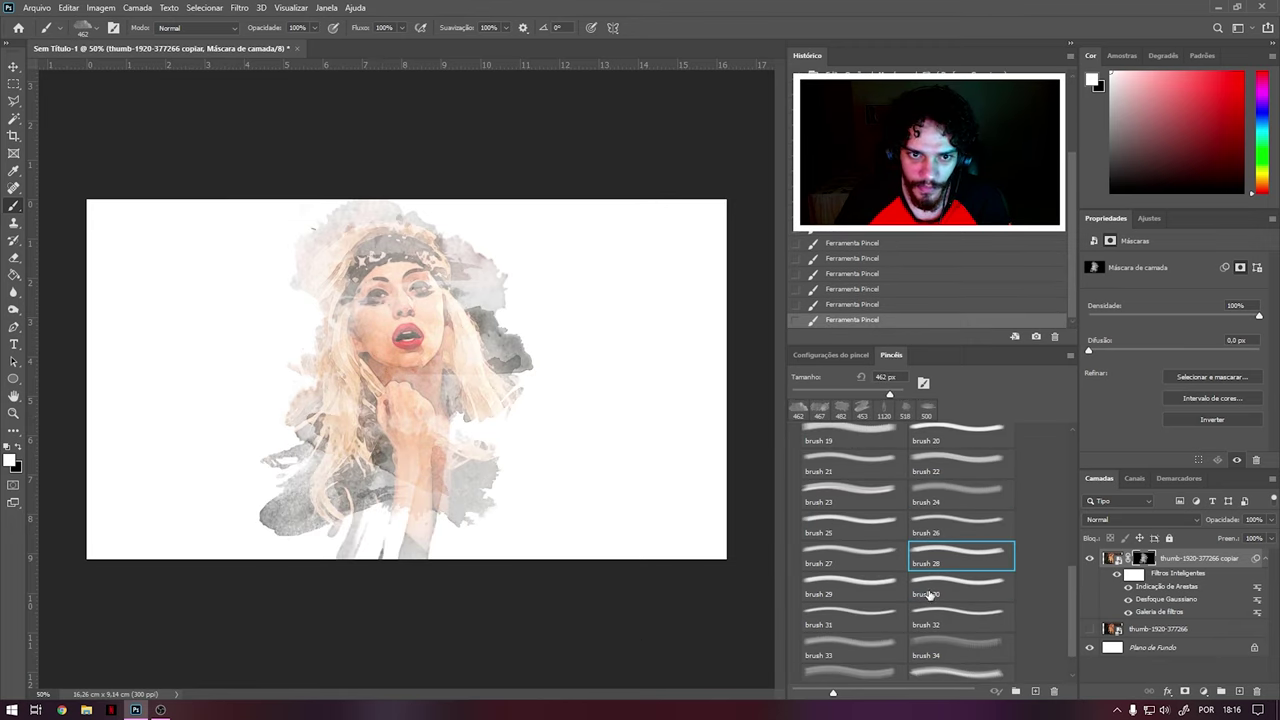
{"action": "left_click", "coordinate": [330, 530]}
{"action": "key", "text": "comma"}
{"action": "key", "text": "comma"}
{"action": "key", "text": "comma"}
{"action": "left_click_drag", "start_coordinate": [520, 300], "coordinate": [500, 520]}
{"action": "left_click", "coordinate": [450, 530]}
Stamp watercolour splashes left, right and below the figure, ending on brush preset 8.
{"action": "key", "text": "comma"}
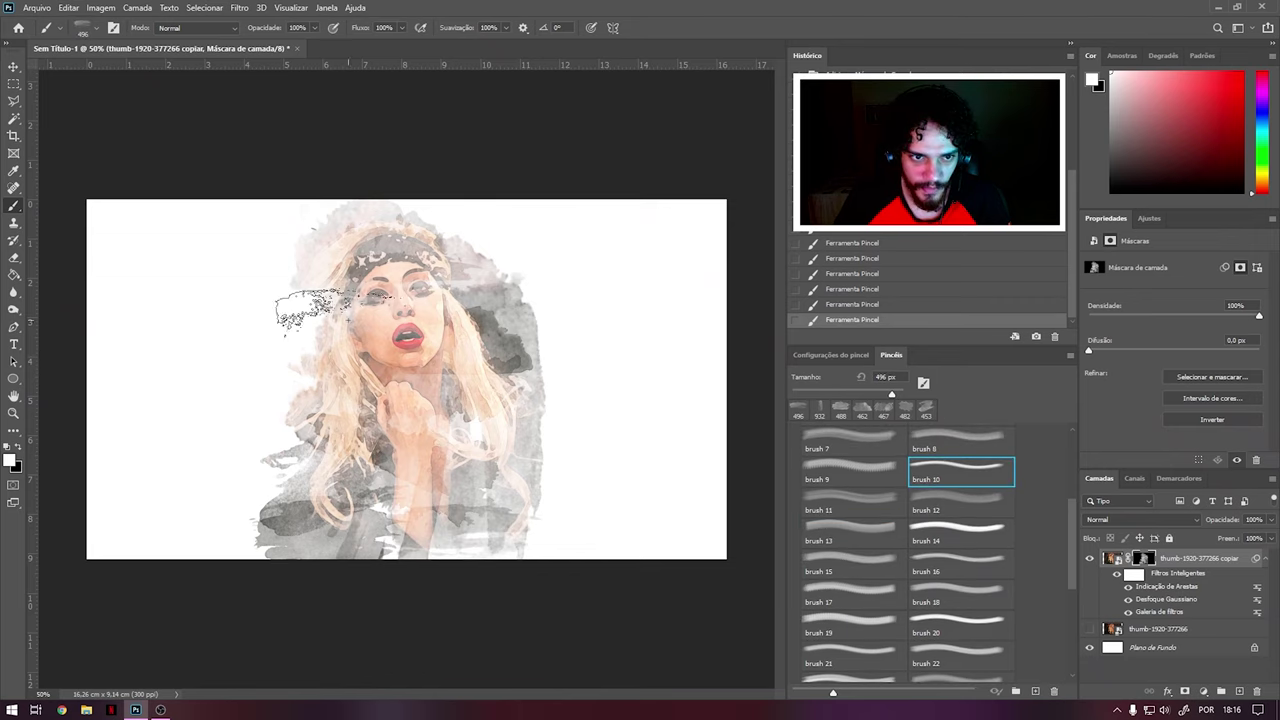
{"action": "key", "text": "comma"}
{"action": "key", "text": "comma"}
{"action": "key", "text": "comma"}
{"action": "key", "text": "comma"}
{"action": "key", "text": "comma"}
{"action": "key", "text": "comma"}
{"action": "left_click", "coordinate": [270, 340]}
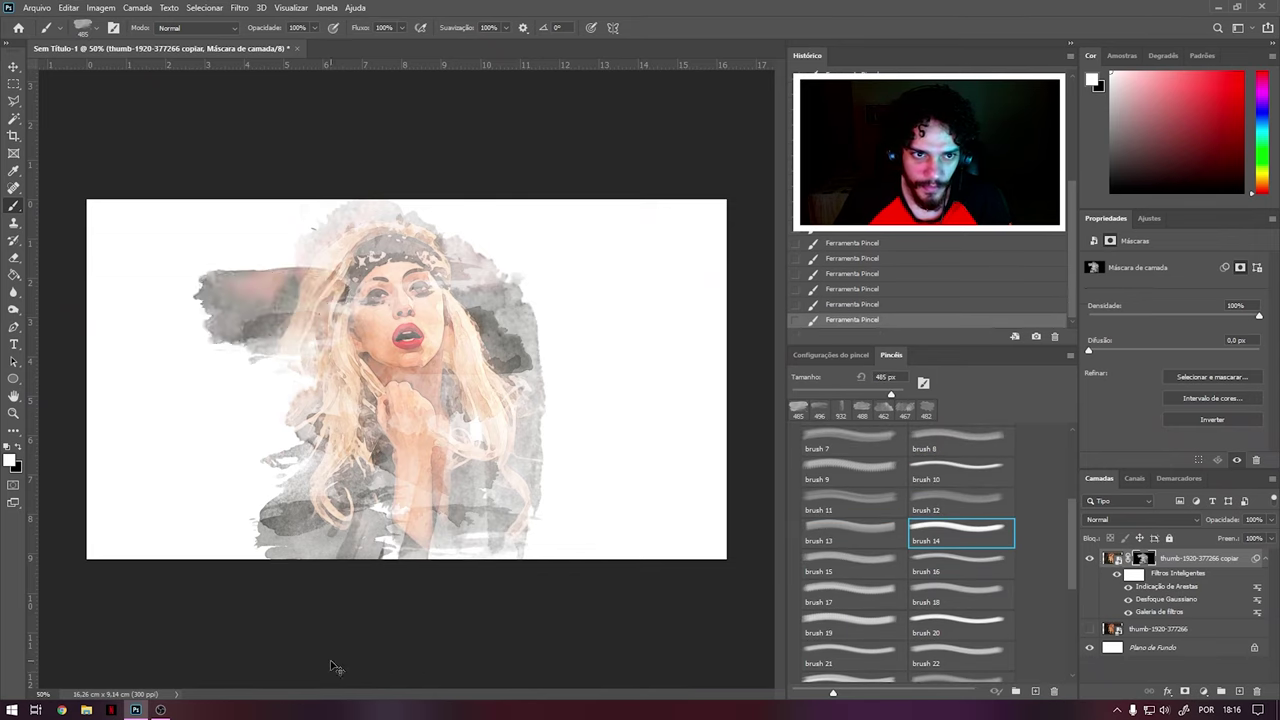
{"action": "key", "text": "comma"}
{"action": "left_click", "coordinate": [270, 470]}
{"action": "key", "text": "period"}
{"action": "key", "text": "period"}
{"action": "key", "text": "period"}
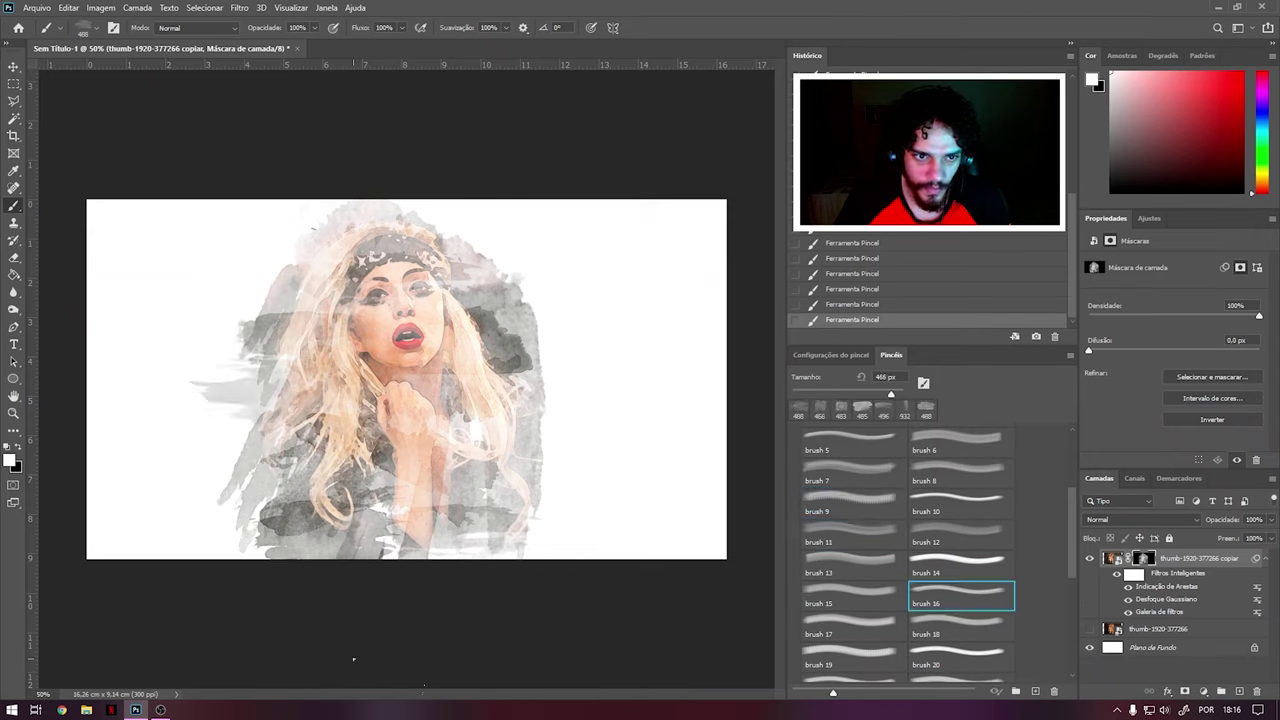
{"action": "left_click", "coordinate": [540, 445]}
{"action": "left_click", "coordinate": [450, 530]}
{"action": "left_click", "coordinate": [260, 388]}
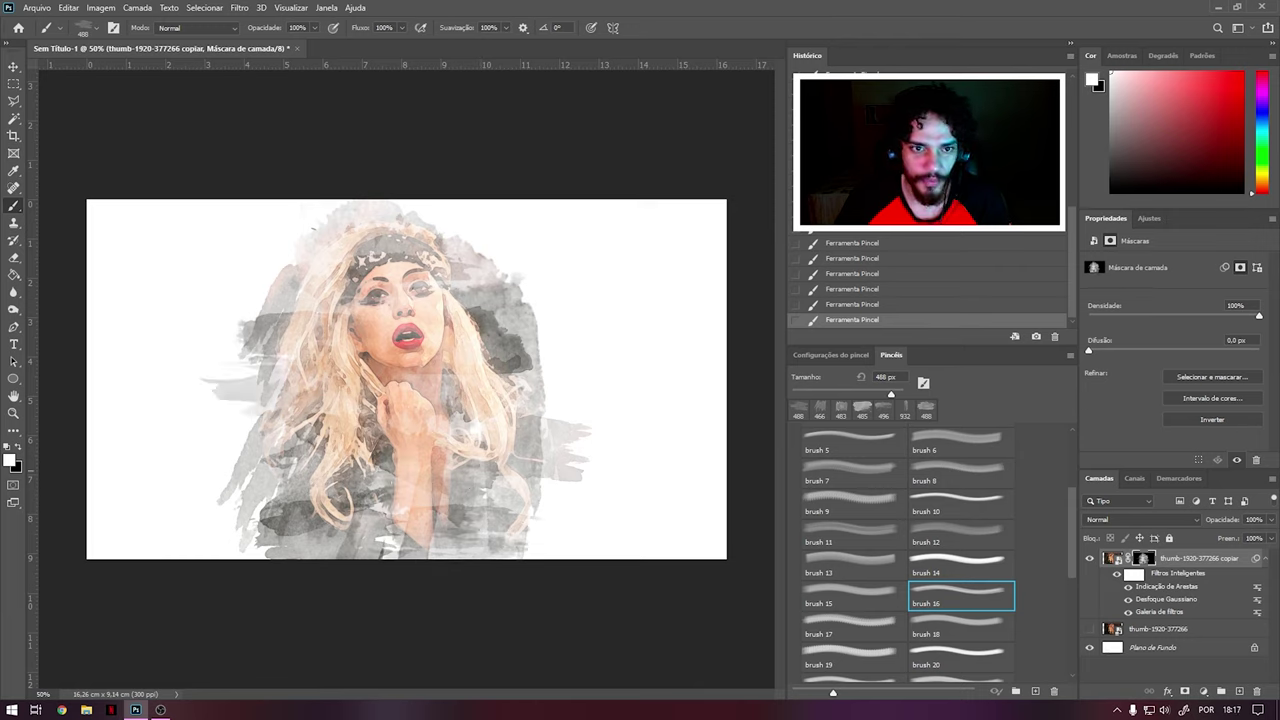
{"action": "key", "text": "comma"}
{"action": "key", "text": "comma"}
{"action": "key", "text": "comma"}
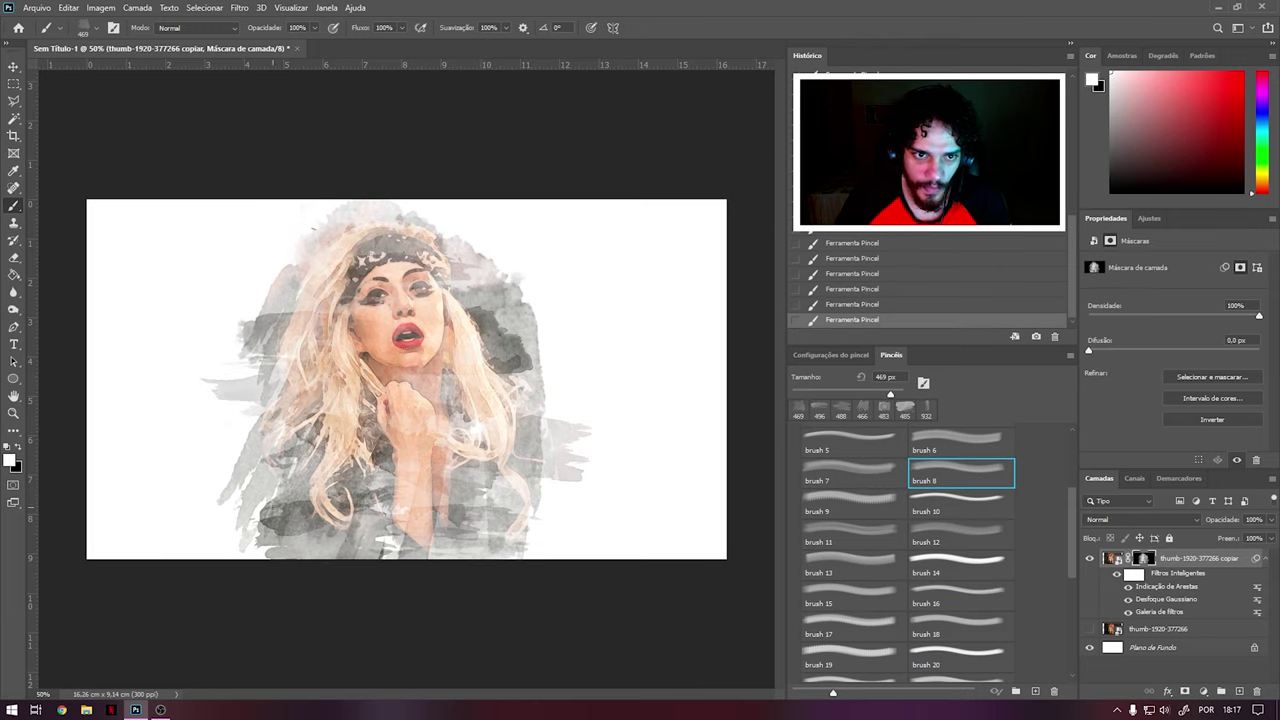
{"action": "key", "text": "comma"}
{"action": "key", "text": "comma"}
{"action": "scroll", "coordinate": [982, 485], "scroll_direction": "up", "scroll_amount": 1}
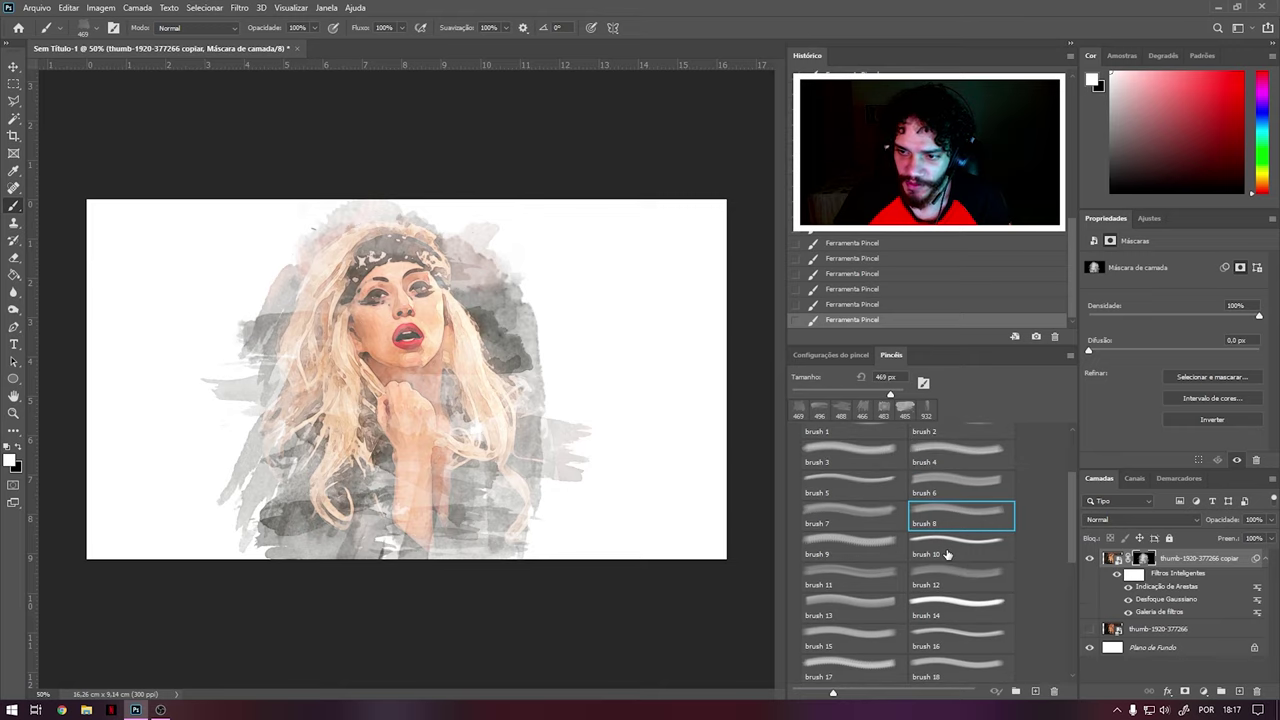
{"action": "scroll", "coordinate": [945, 555], "scroll_direction": "up", "scroll_amount": 2}
{"action": "scroll", "coordinate": [938, 560], "scroll_direction": "up", "scroll_amount": 2}
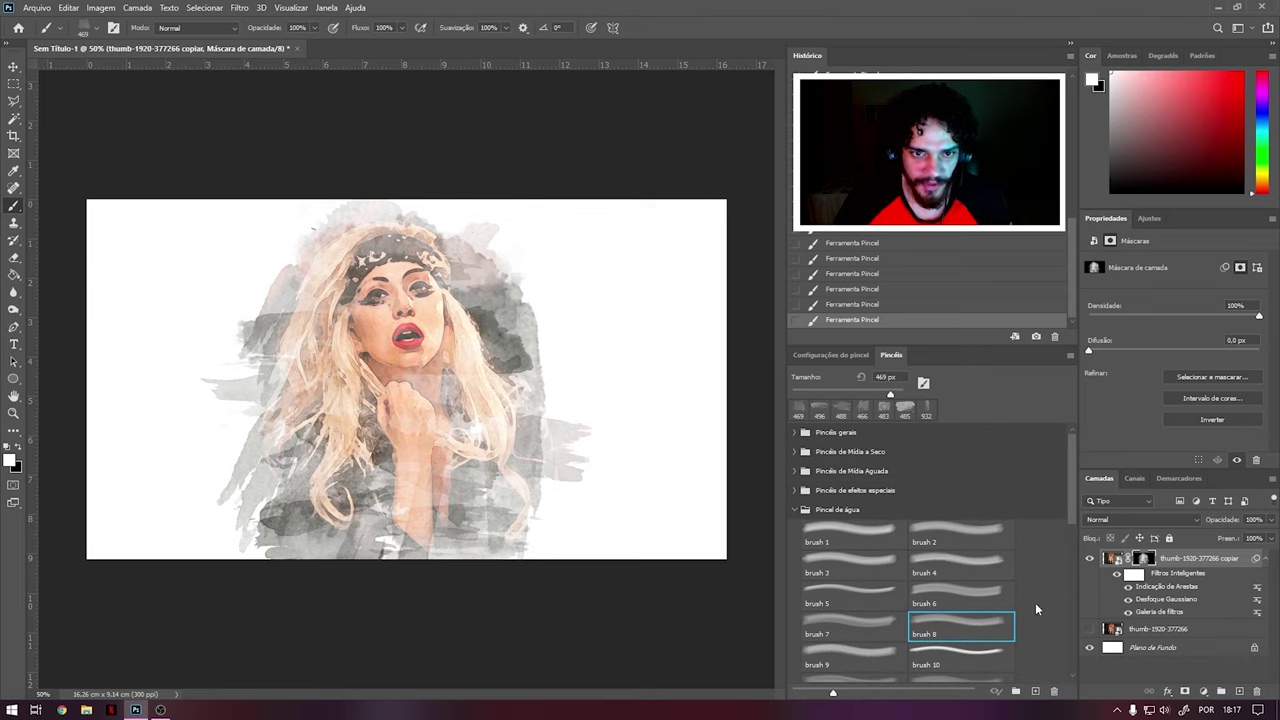
Add a Curves adjustment layer with an S-curve: shadow point lowered, highlight point raised.
{"action": "left_click", "coordinate": [1149, 218]}
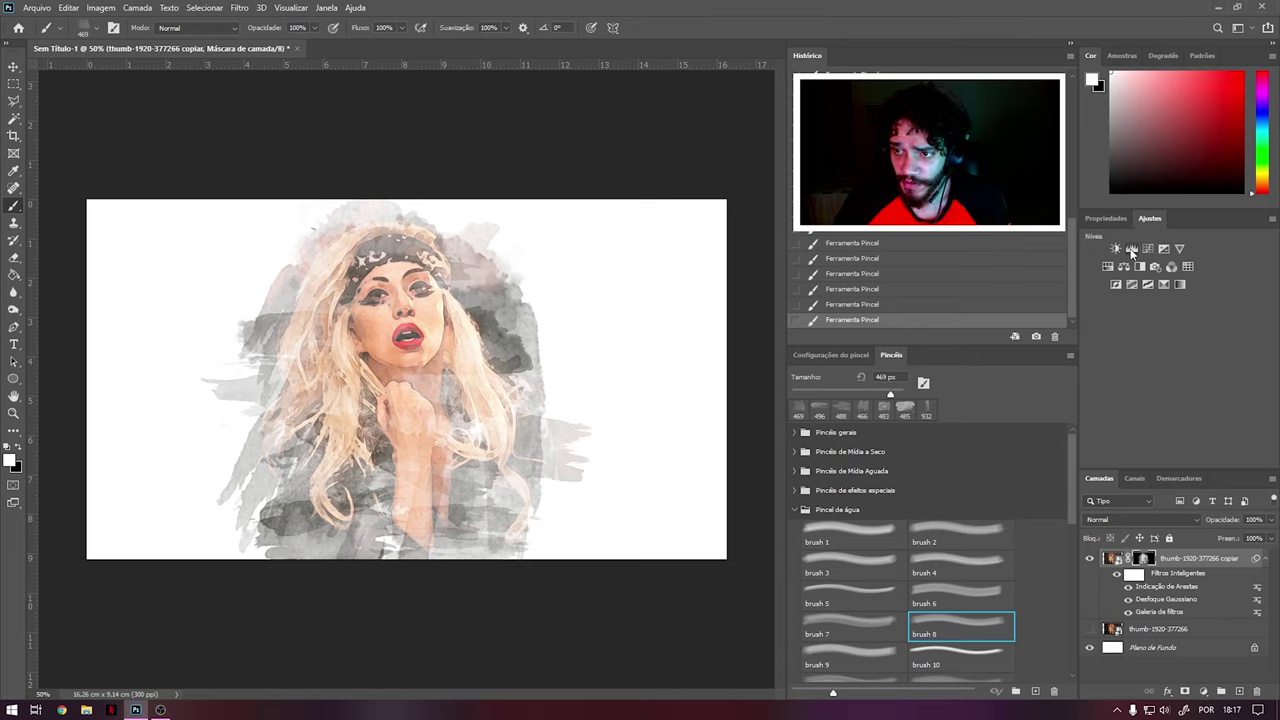
{"action": "left_click", "coordinate": [1147, 249]}
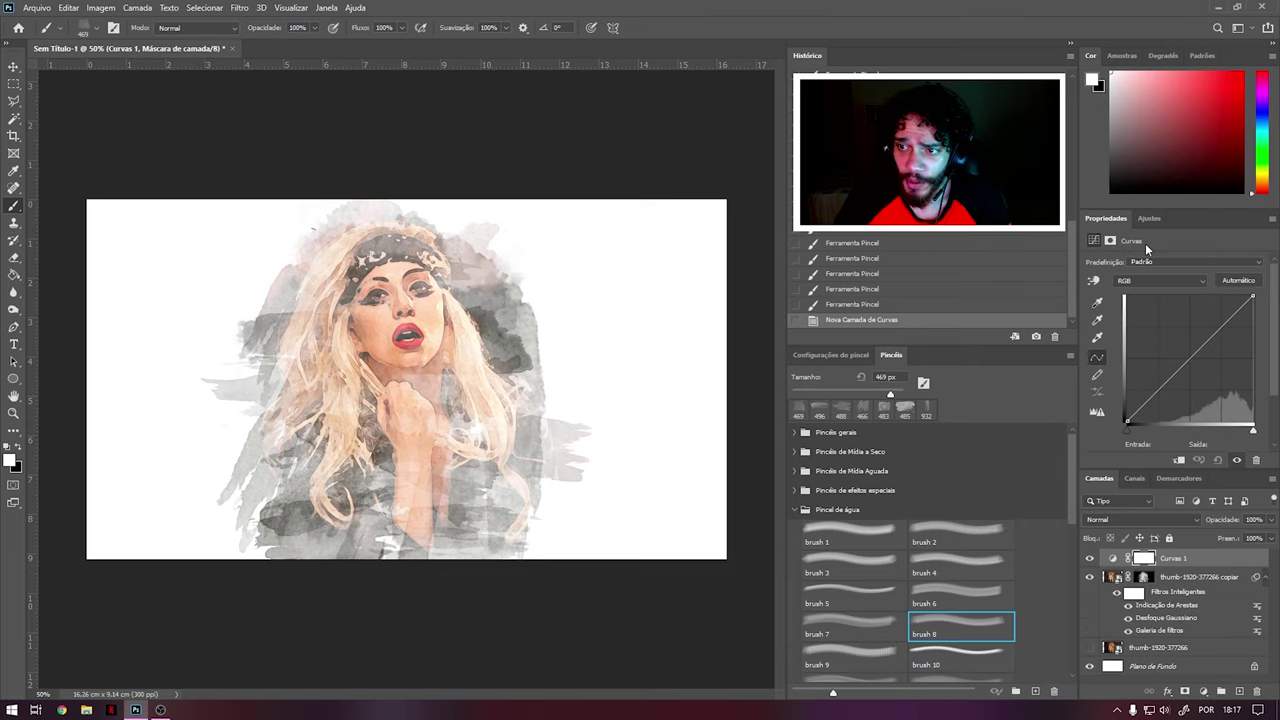
{"action": "left_click", "coordinate": [1148, 400]}
{"action": "left_click_drag", "start_coordinate": [1150, 402], "coordinate": [1152, 404]}
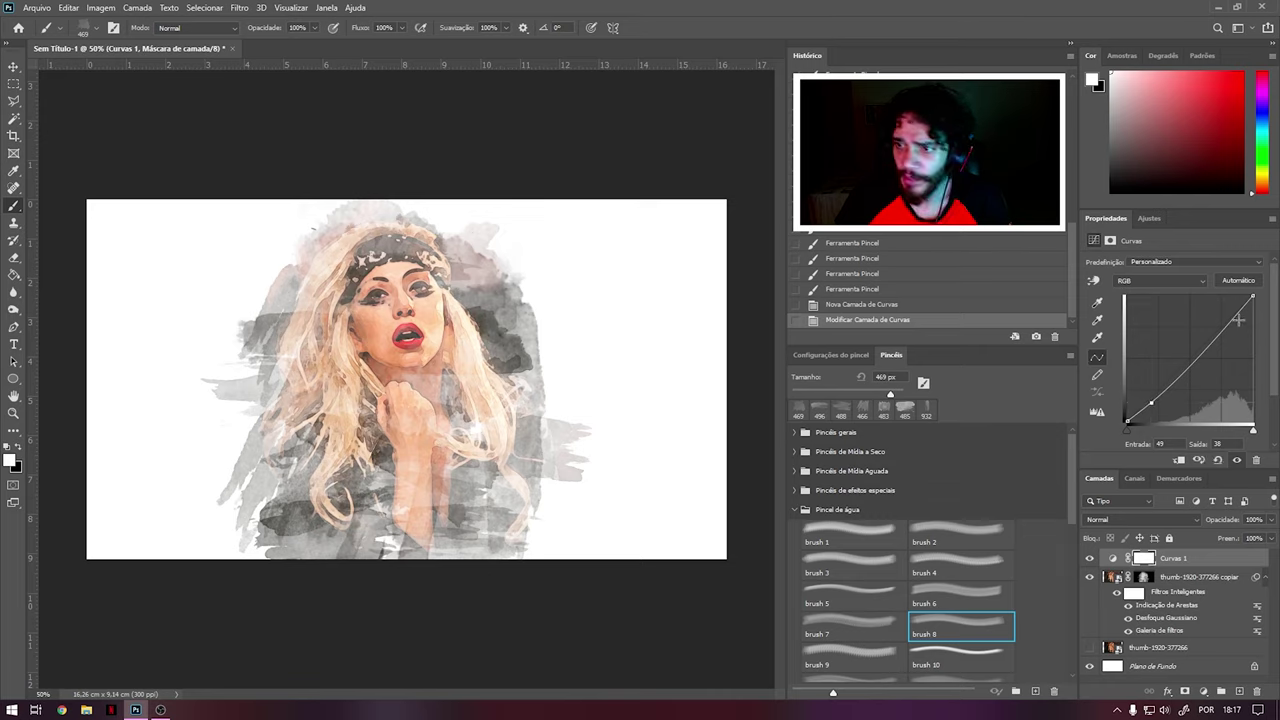
{"action": "left_click_drag", "start_coordinate": [1232, 320], "coordinate": [1227, 318]}
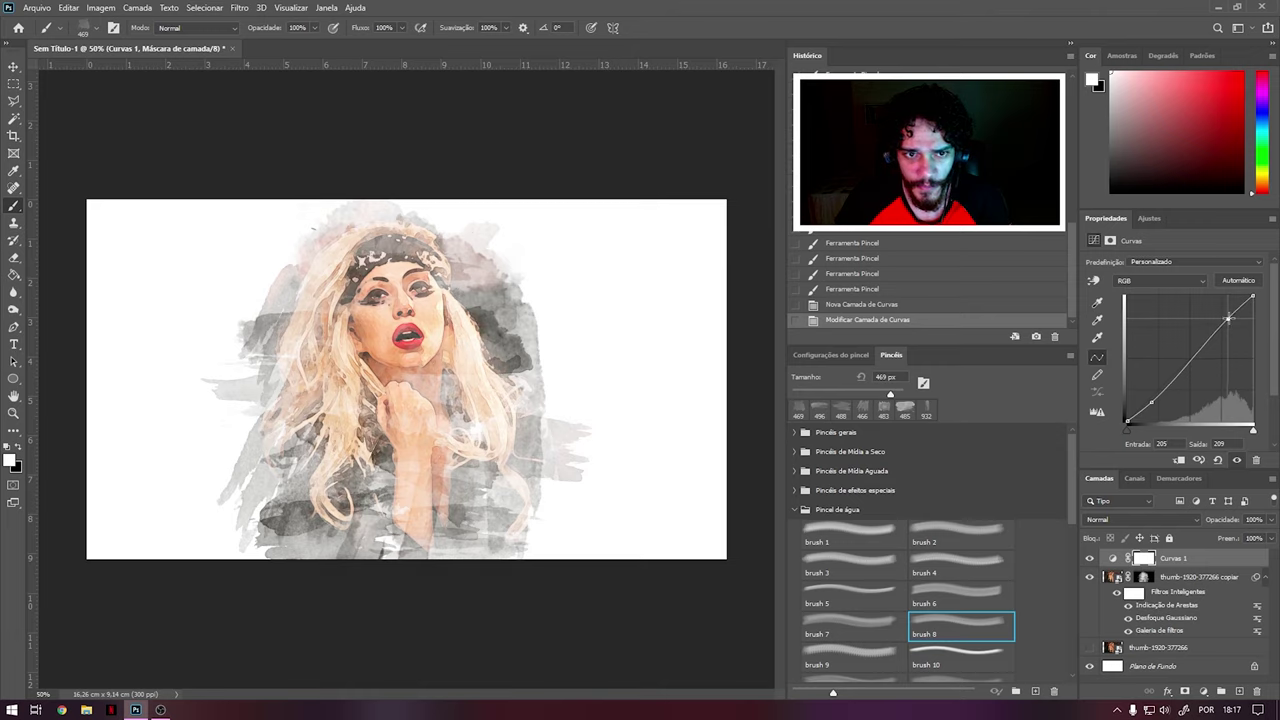
{"action": "left_click_drag", "start_coordinate": [1228, 318], "coordinate": [1230, 317]}
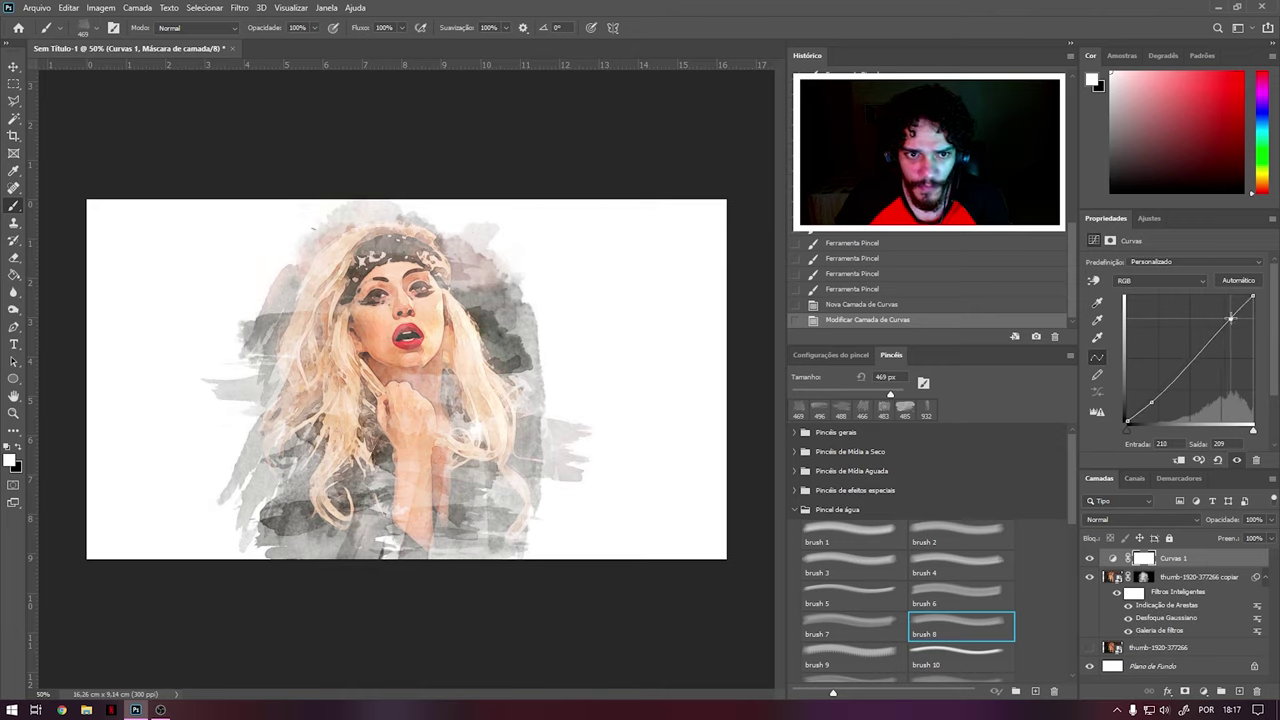
Add a Brightness/Contrast adjustment layer with Contrast raised to 7.
{"action": "left_click", "coordinate": [1151, 219]}
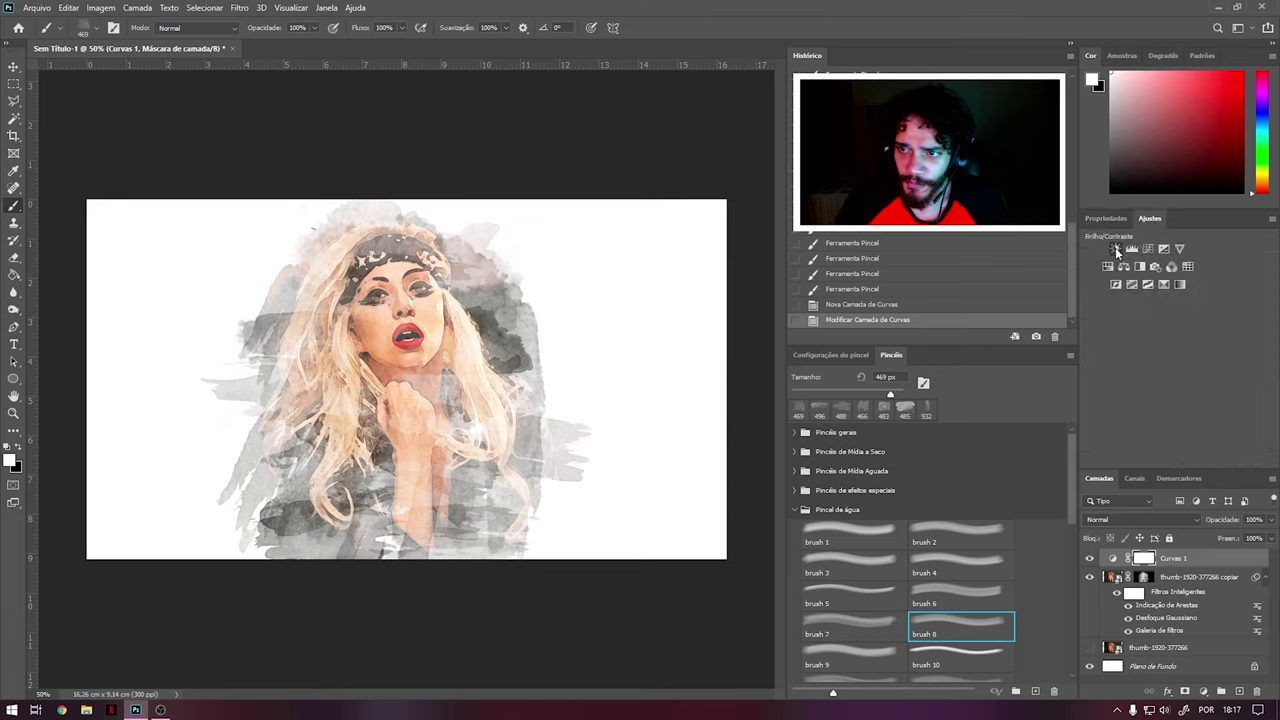
{"action": "left_click", "coordinate": [1115, 248]}
{"action": "left_click_drag", "start_coordinate": [1175, 328], "coordinate": [1177, 328]}
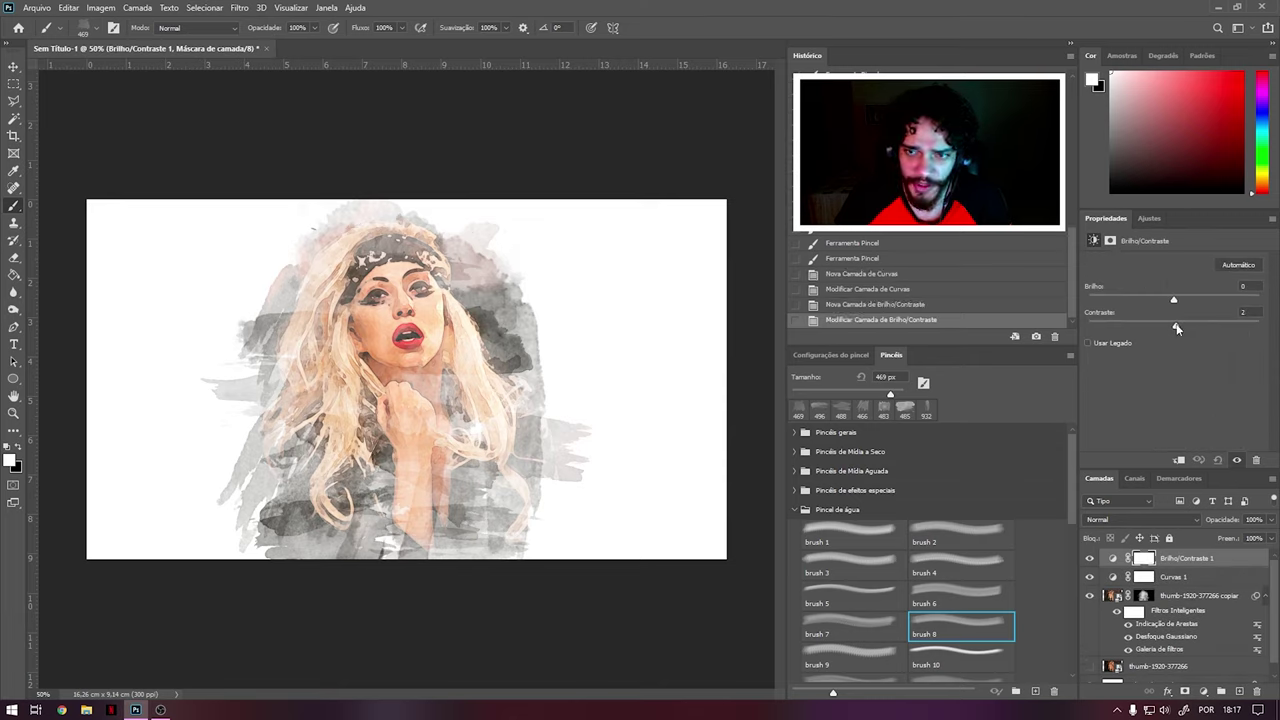
Set the painted figure layer's opacity to 95%, then reselect the Brilho/Contraste 1 layer.
{"action": "left_click", "coordinate": [1198, 595]}
{"action": "left_click_drag", "start_coordinate": [1271, 519], "coordinate": [1265, 548]}
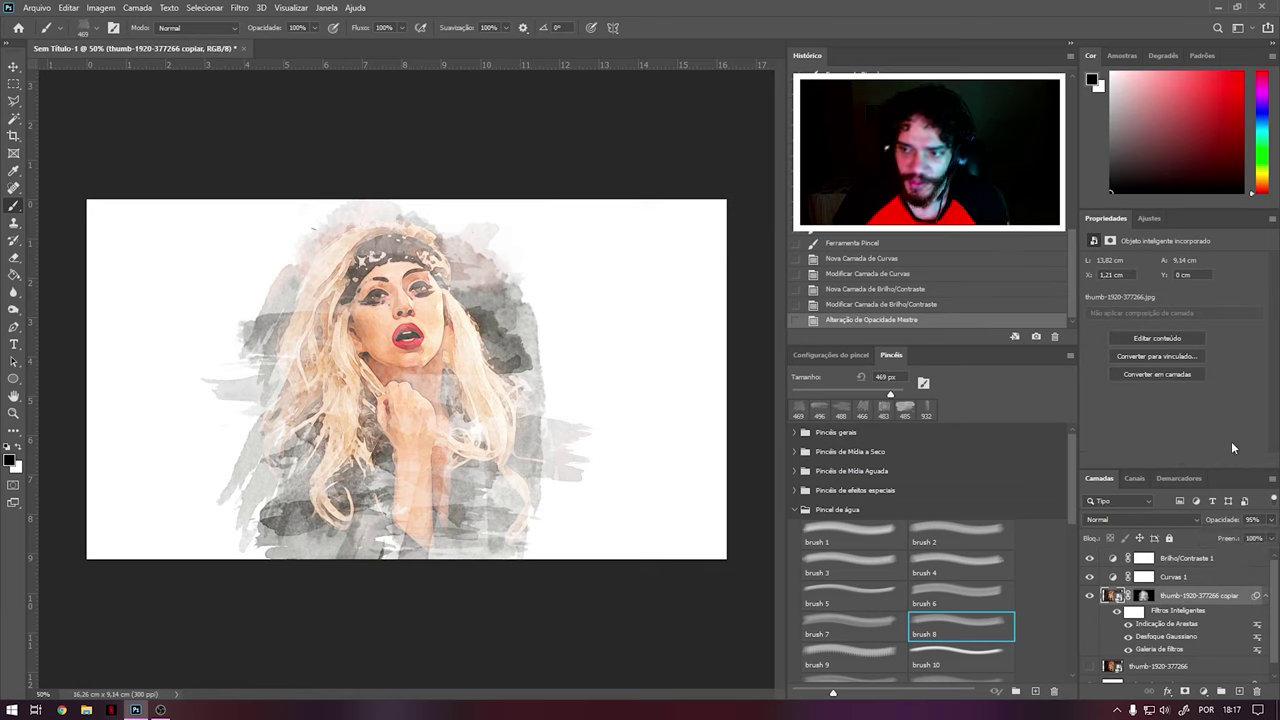
{"action": "left_click", "coordinate": [1175, 577]}
{"action": "left_click", "coordinate": [1200, 558]}
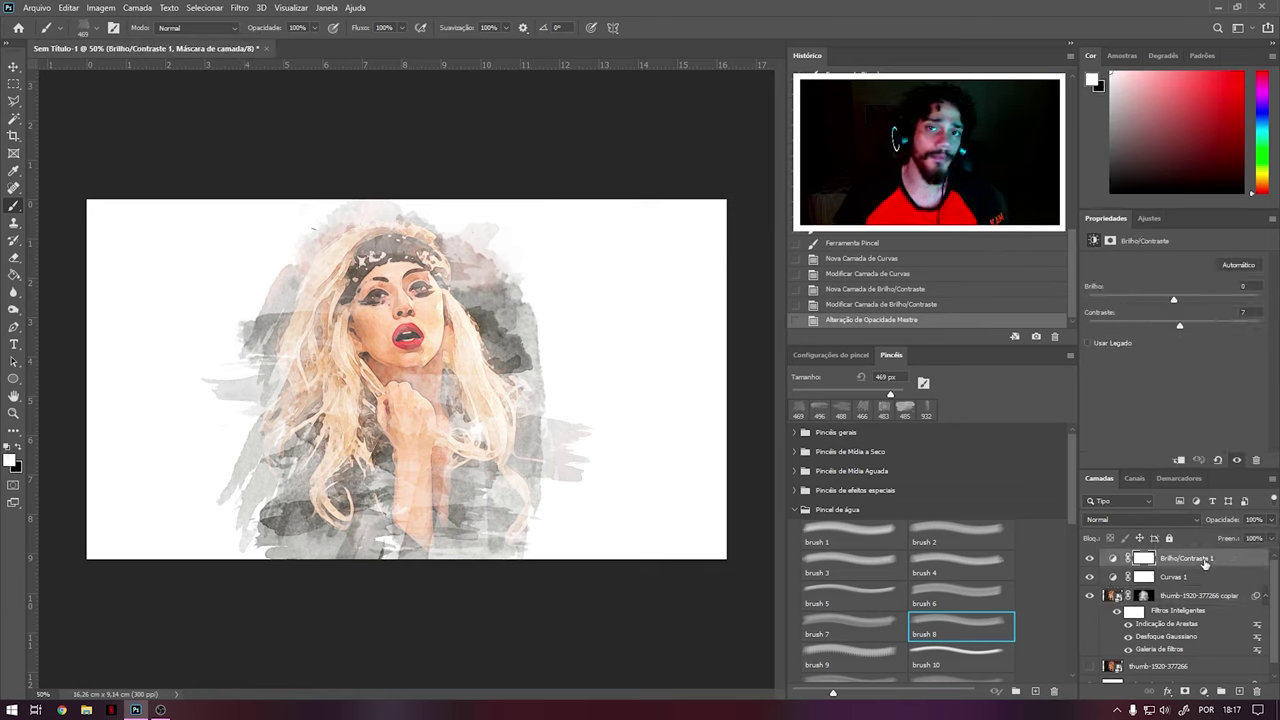
{"action": "key", "text": "]"}
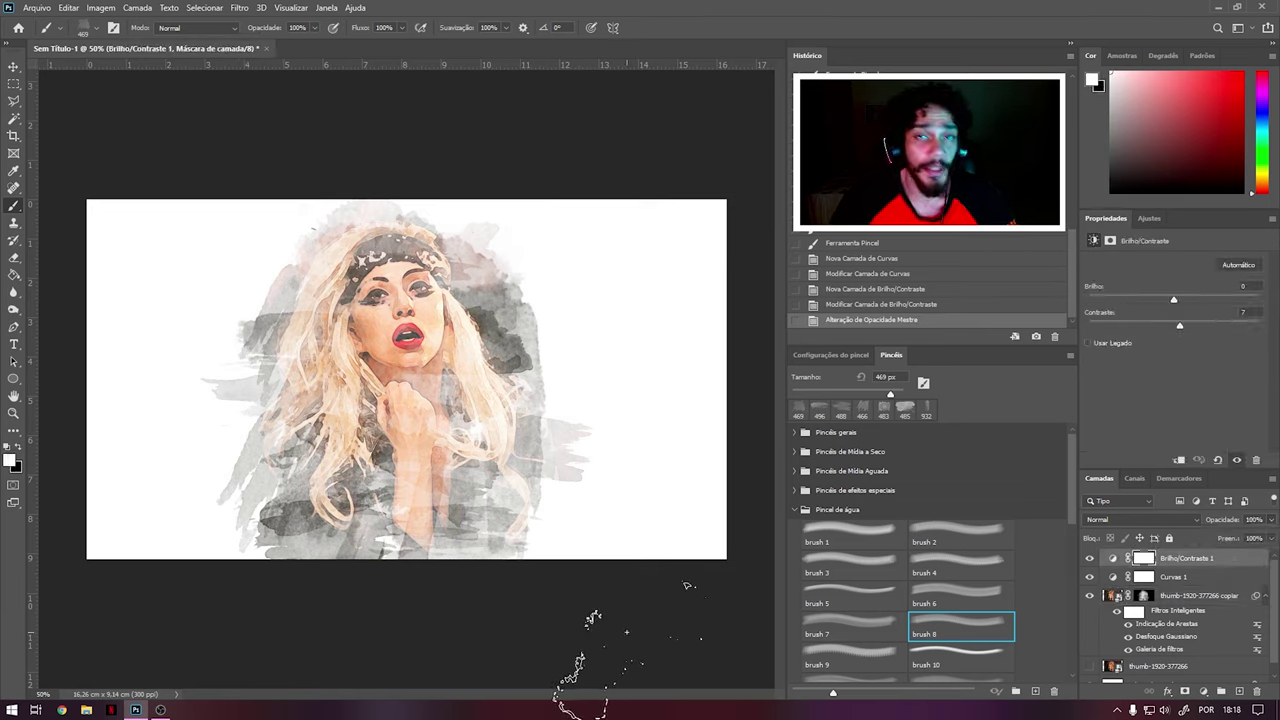
{"action": "key", "text": "super+space"}
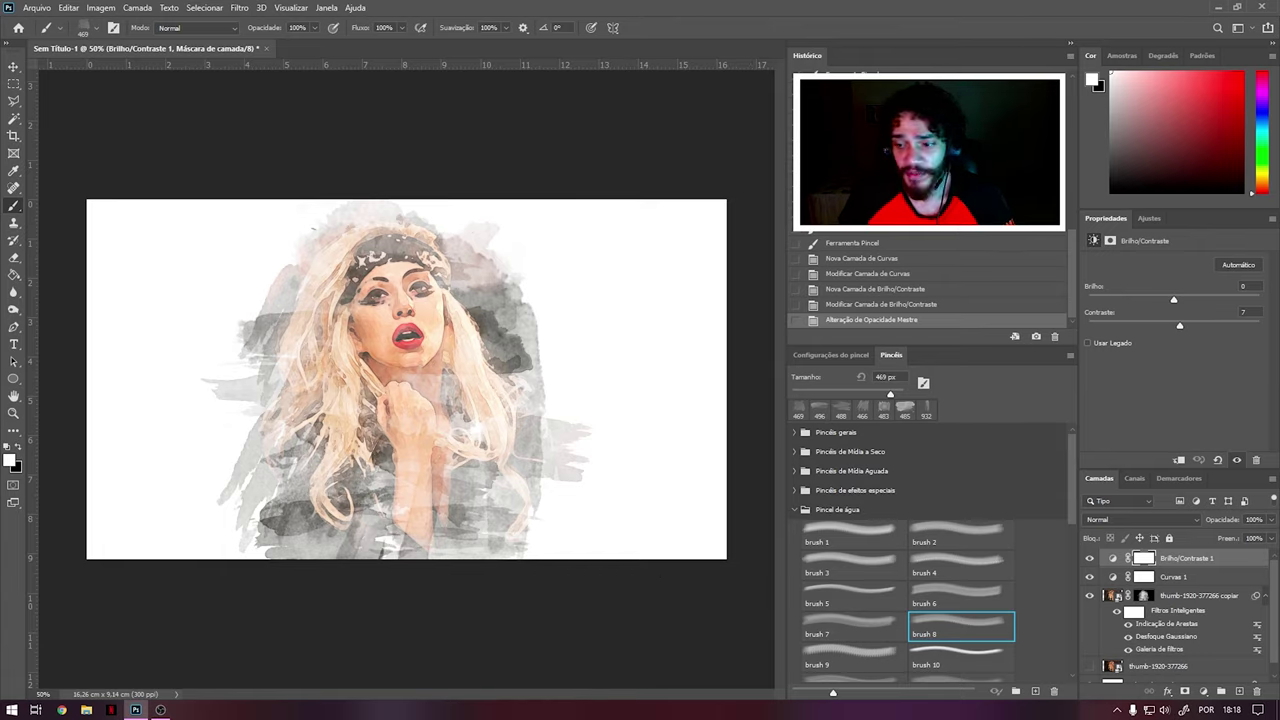
Add a Solid Color fill layer in white (#ffffff) over the painting.
{"action": "left_click", "coordinate": [1204, 691]}
{"action": "left_click", "coordinate": [1176, 459]}
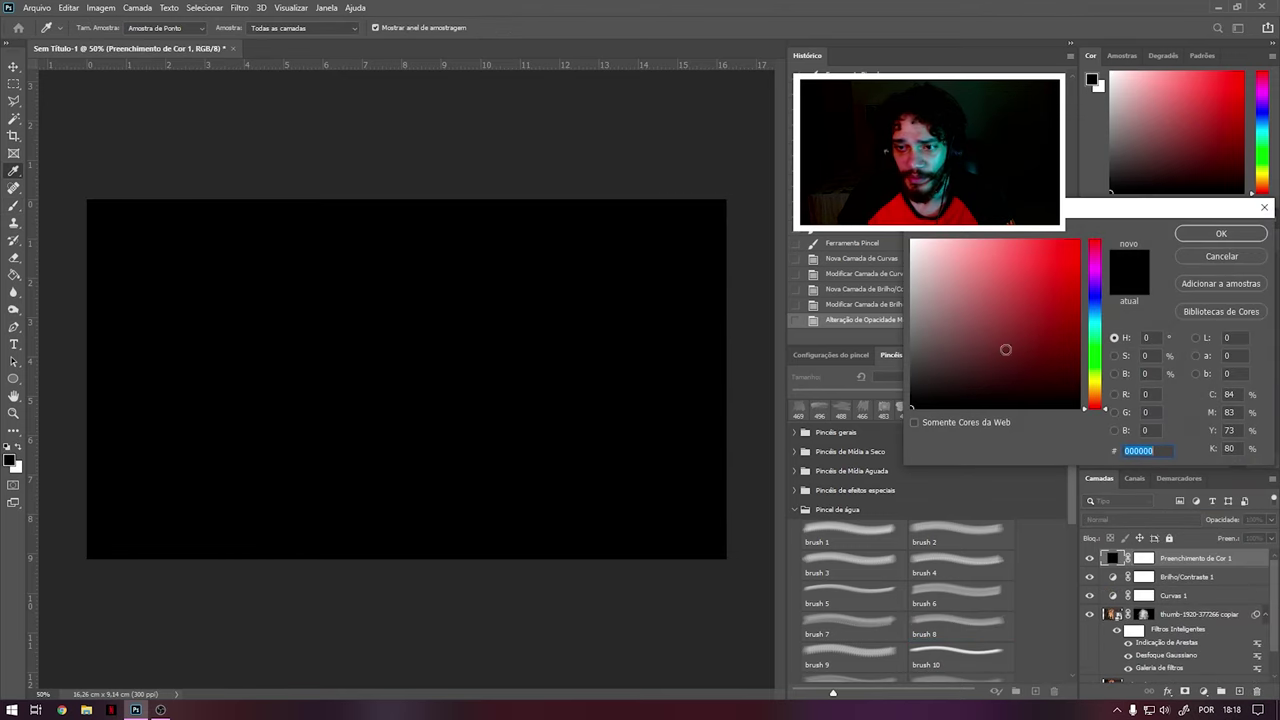
{"action": "type", "text": "ffffff"}
{"action": "key", "text": "Return"}
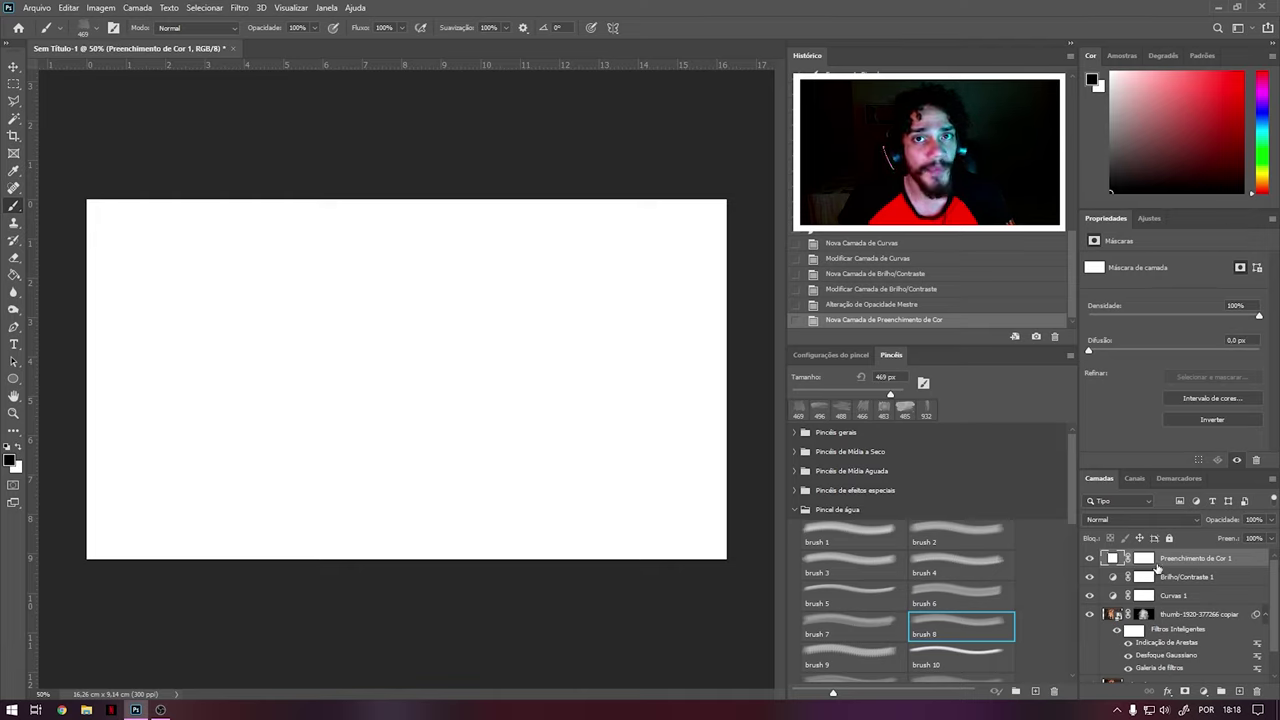
Rasterize the white fill layer and bring up the Filter menu.
{"action": "right_click", "coordinate": [1157, 562]}
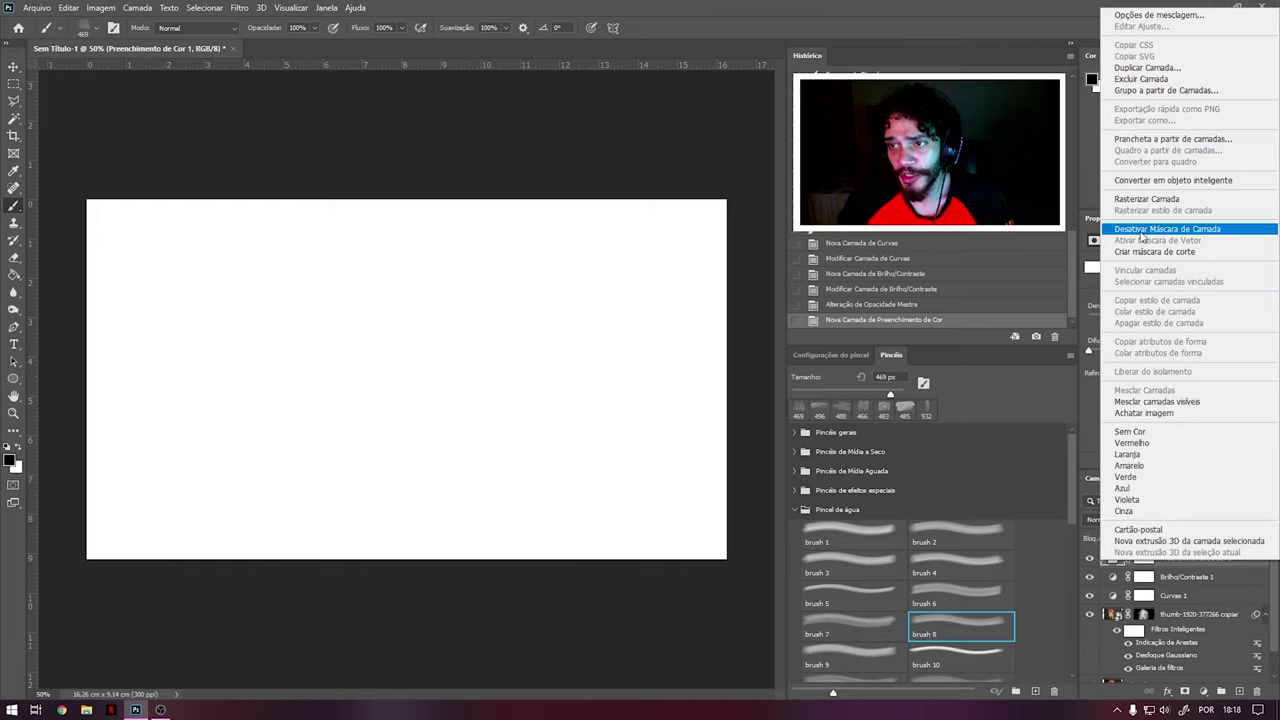
{"action": "left_click", "coordinate": [1176, 205]}
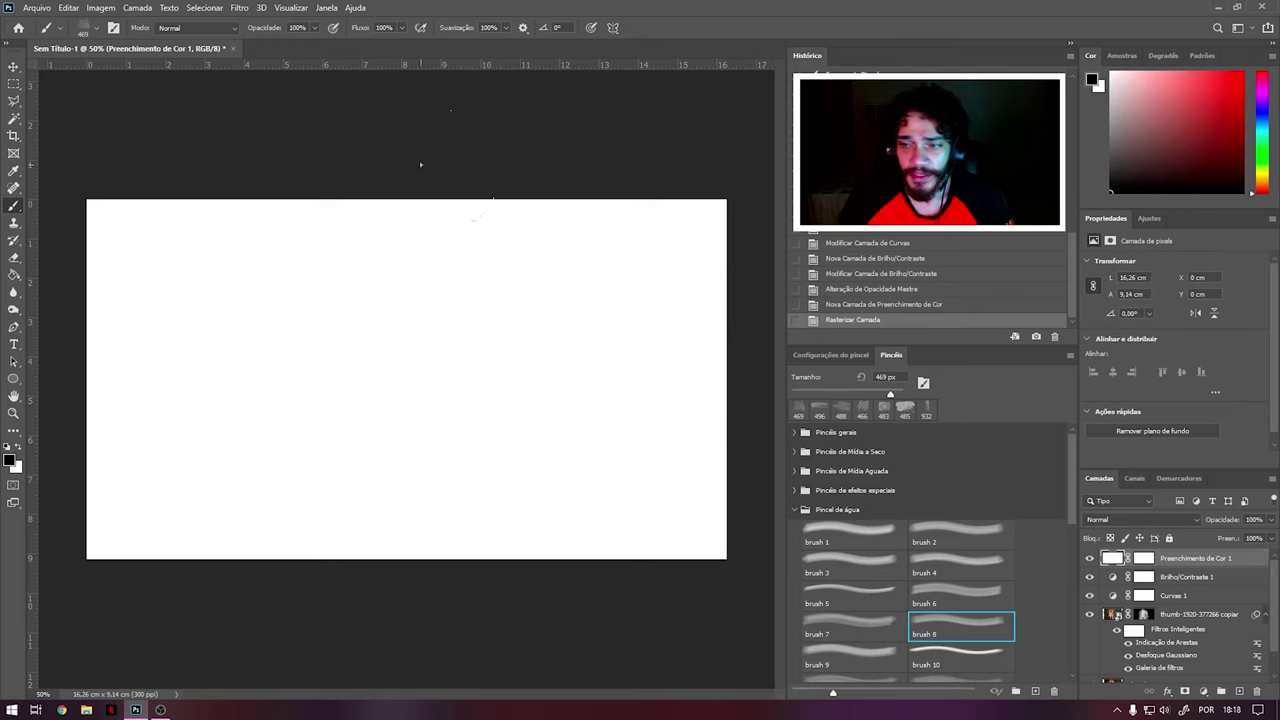
{"action": "left_click", "coordinate": [240, 8]}
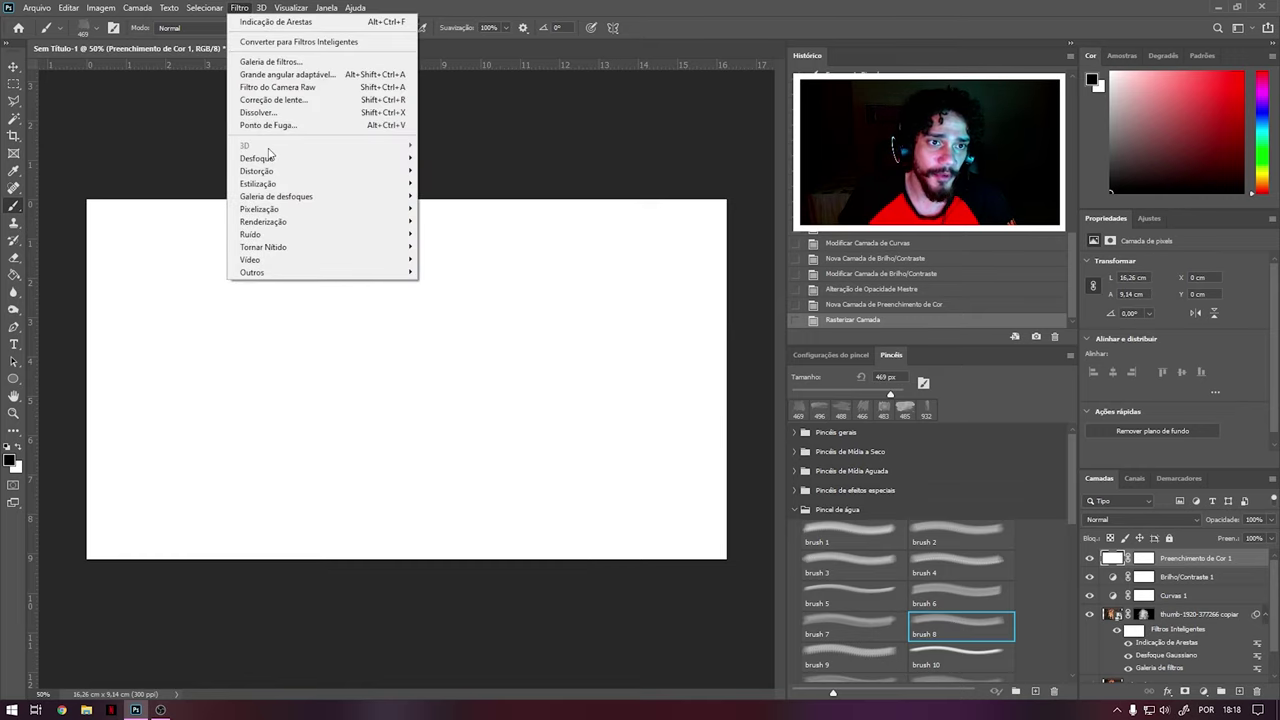
Apply the Filter Gallery Texturizer with Canvas texture at 200% scaling and relief 5.
{"action": "left_click", "coordinate": [283, 63]}
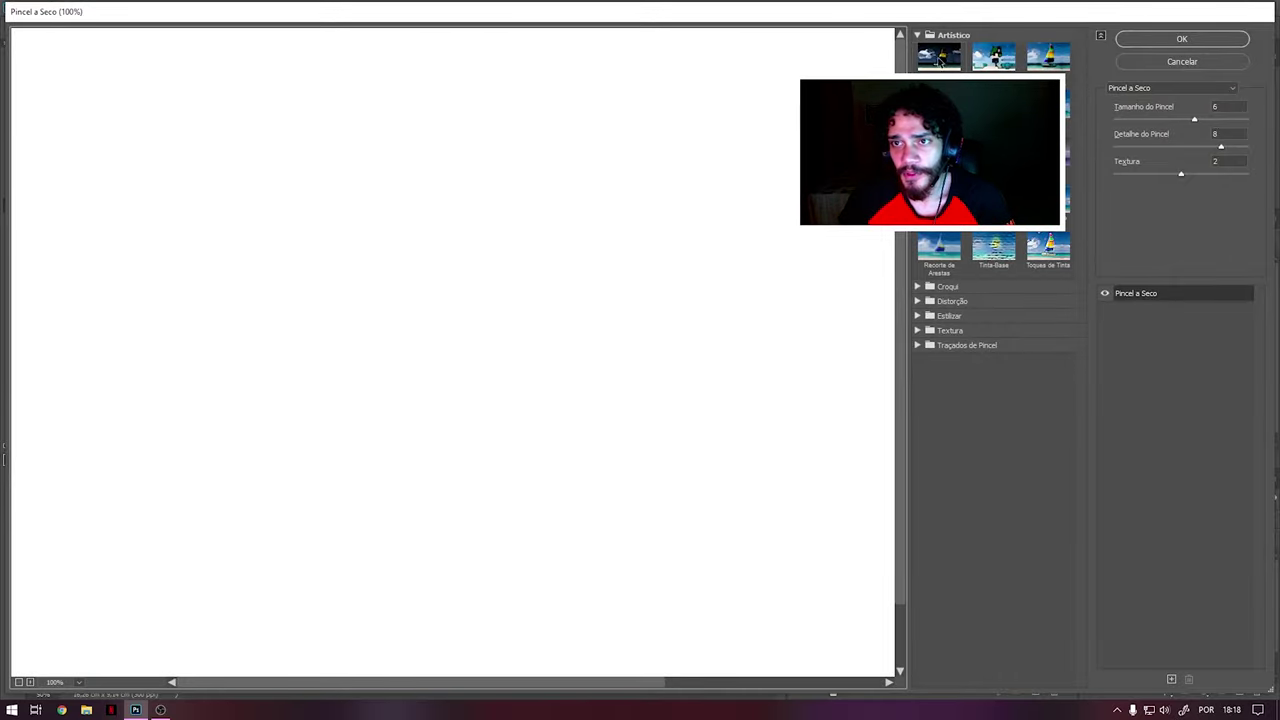
{"action": "left_click", "coordinate": [917, 36]}
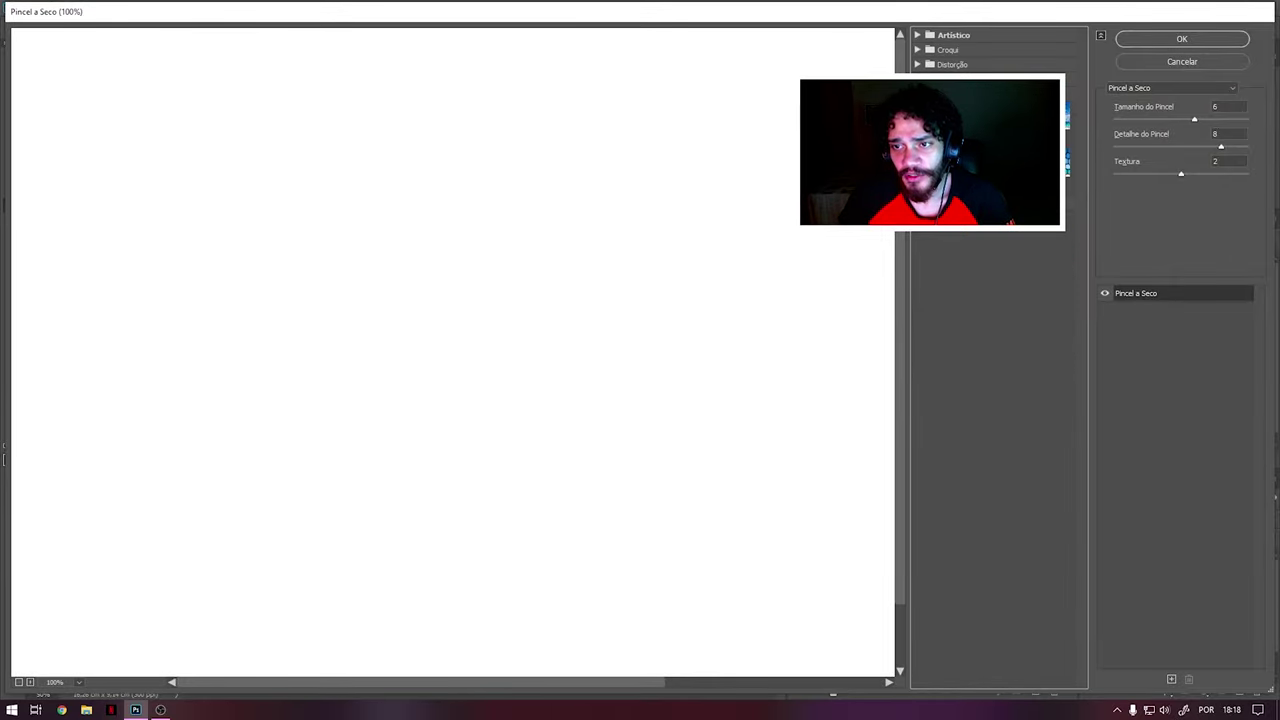
{"action": "left_click", "coordinate": [978, 205]}
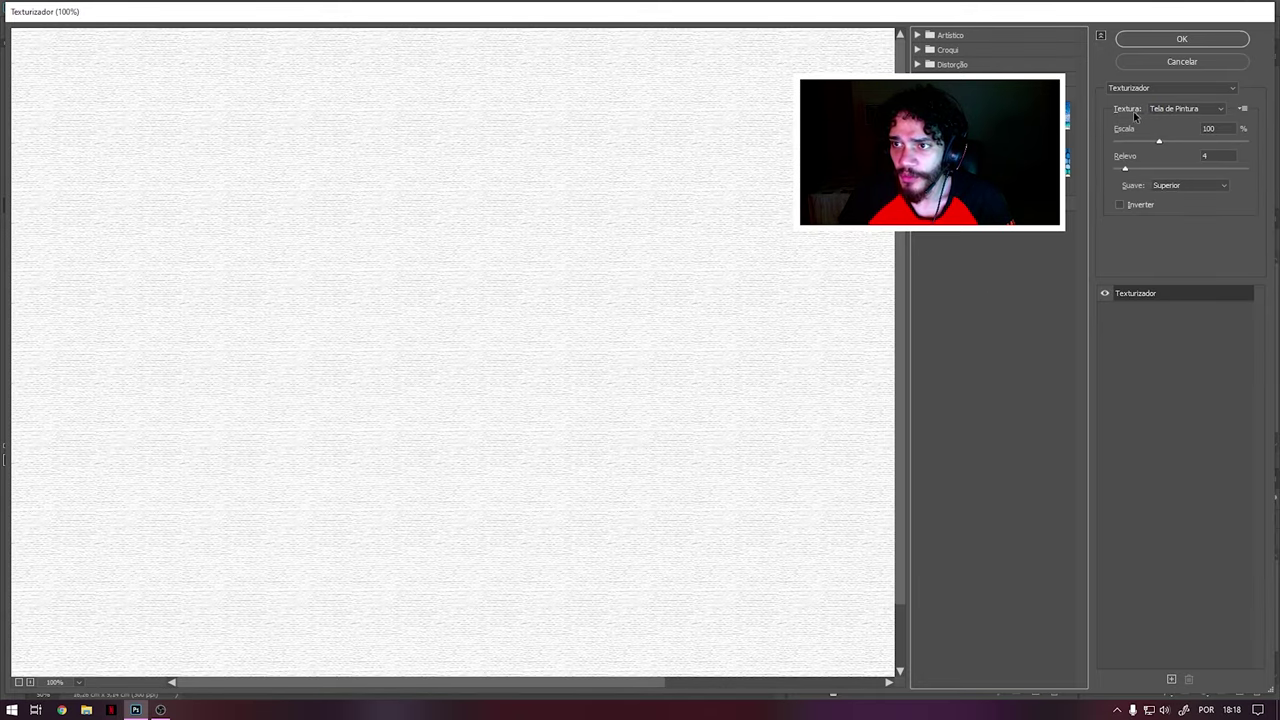
{"action": "left_click", "coordinate": [1178, 141]}
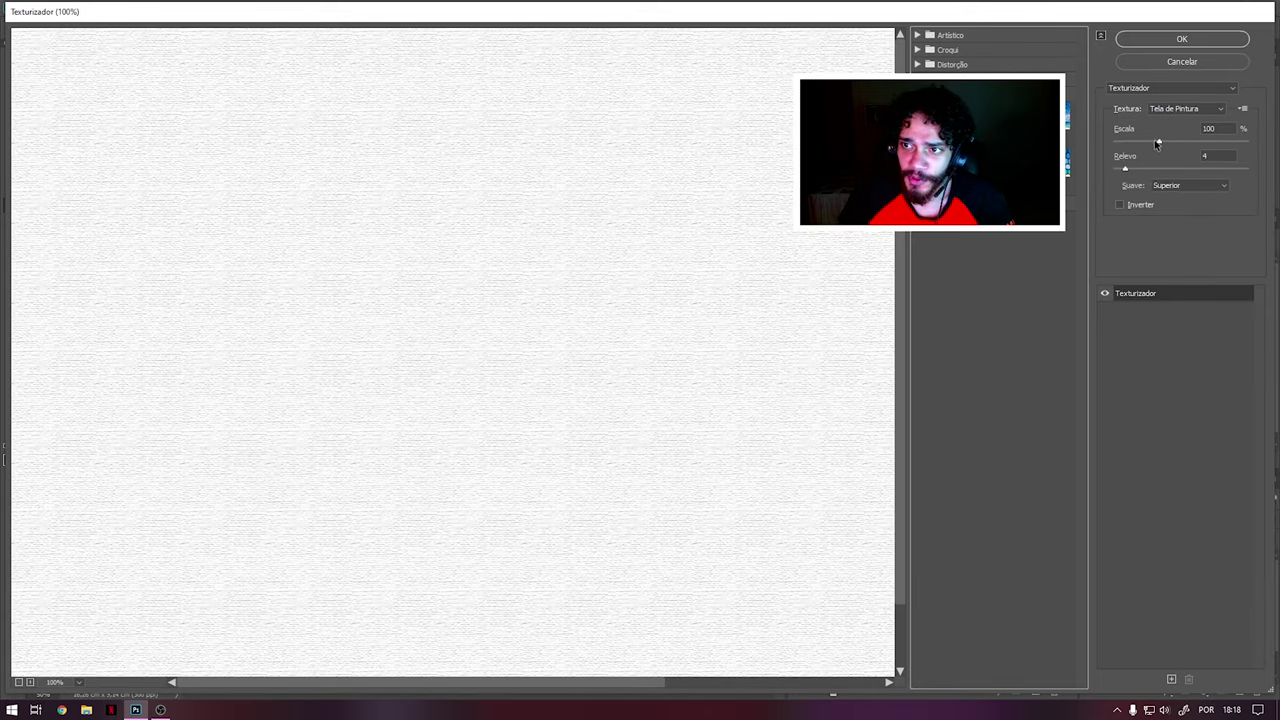
{"action": "left_click_drag", "start_coordinate": [1178, 143], "coordinate": [1261, 147]}
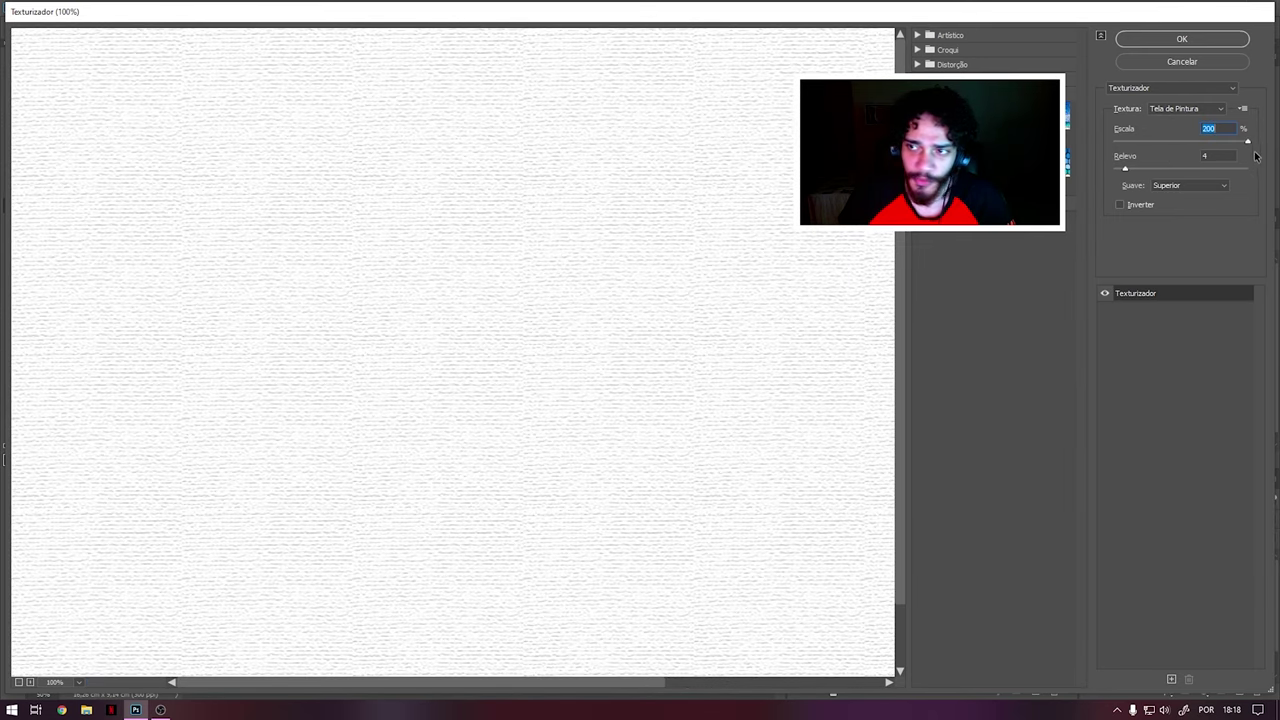
{"action": "left_click_drag", "start_coordinate": [1125, 168], "coordinate": [1131, 171]}
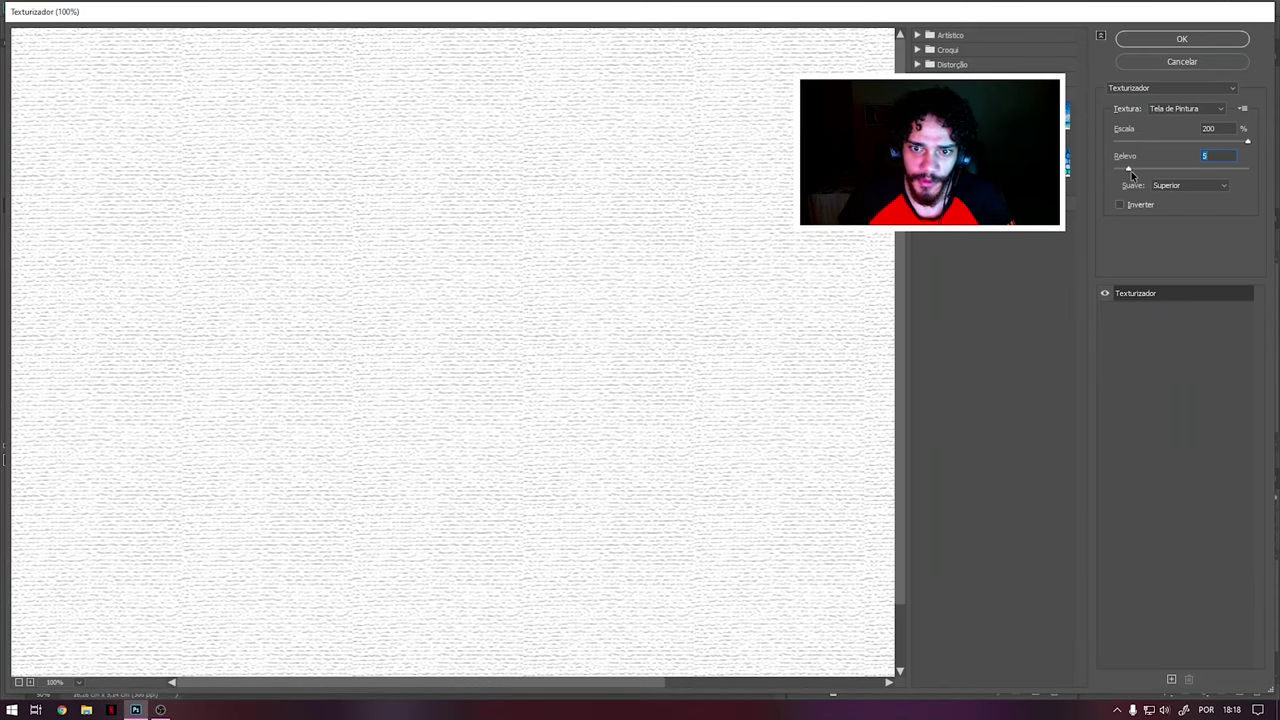
{"action": "left_click", "coordinate": [1196, 39]}
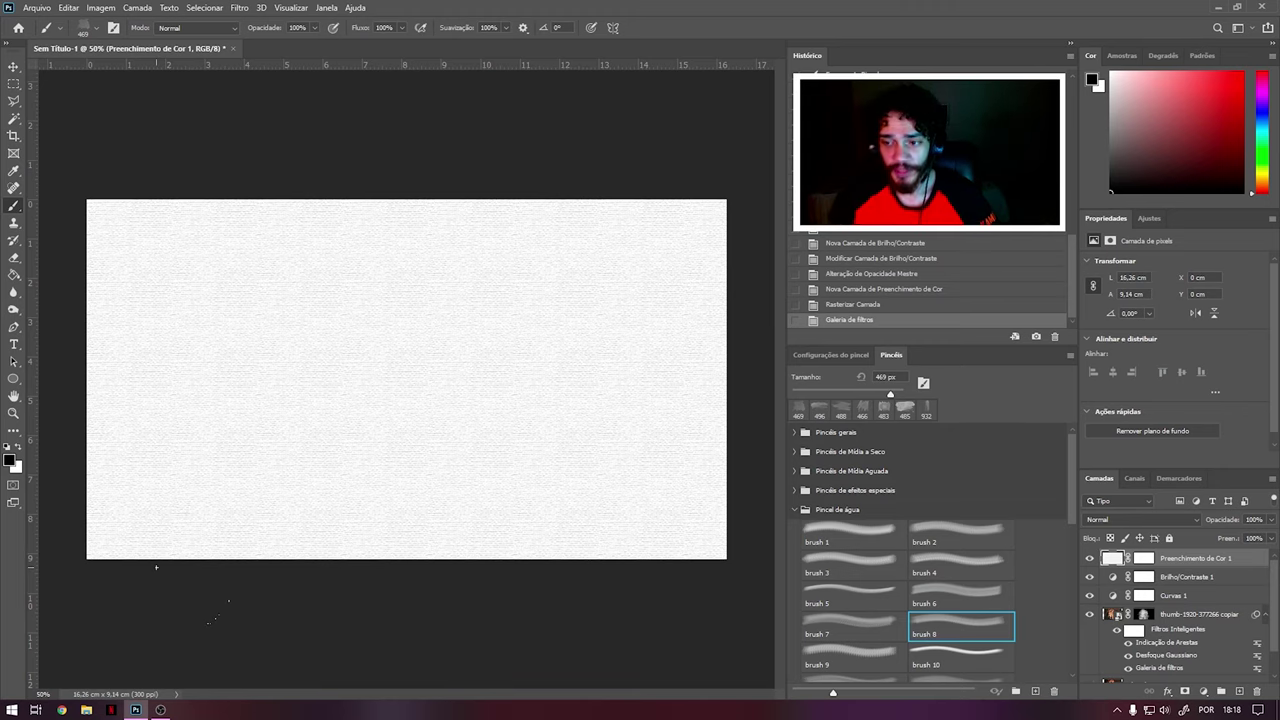
Set the textured paper layer's blend mode to Multiply so the portrait shows through.
{"action": "left_click", "coordinate": [1140, 519]}
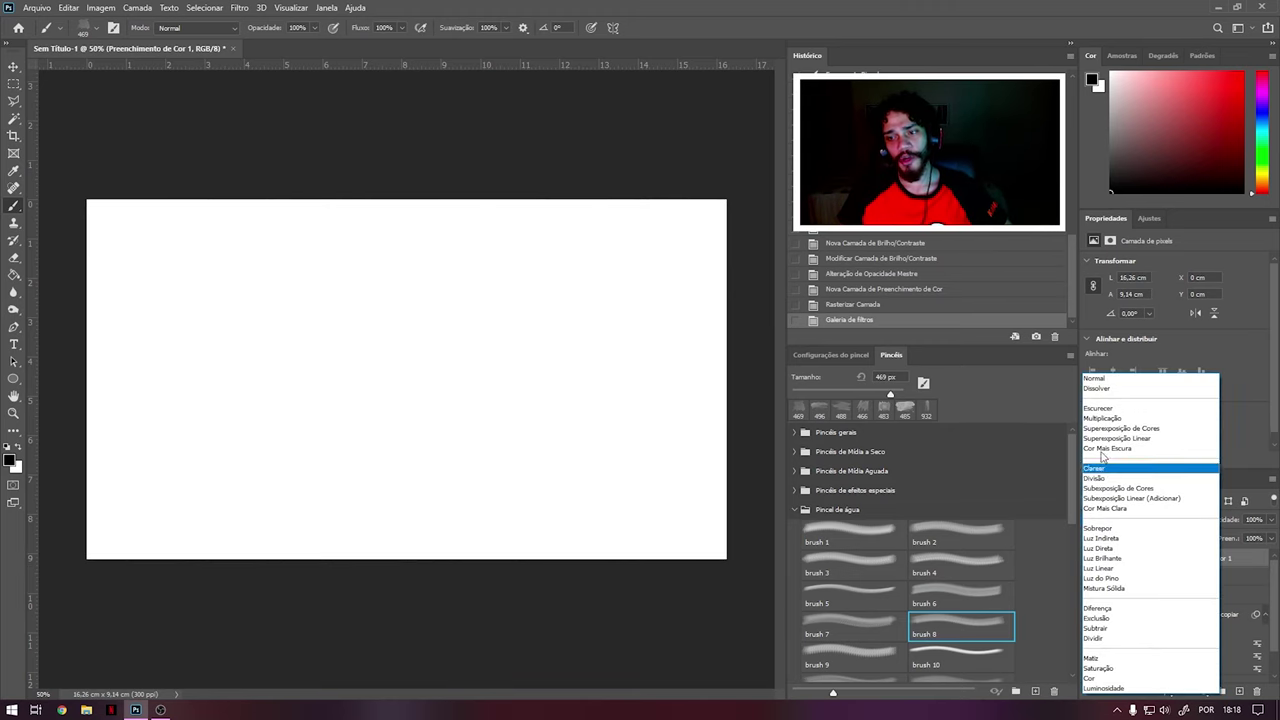
{"action": "left_click", "coordinate": [1103, 418]}
{"action": "left_click", "coordinate": [1190, 584]}
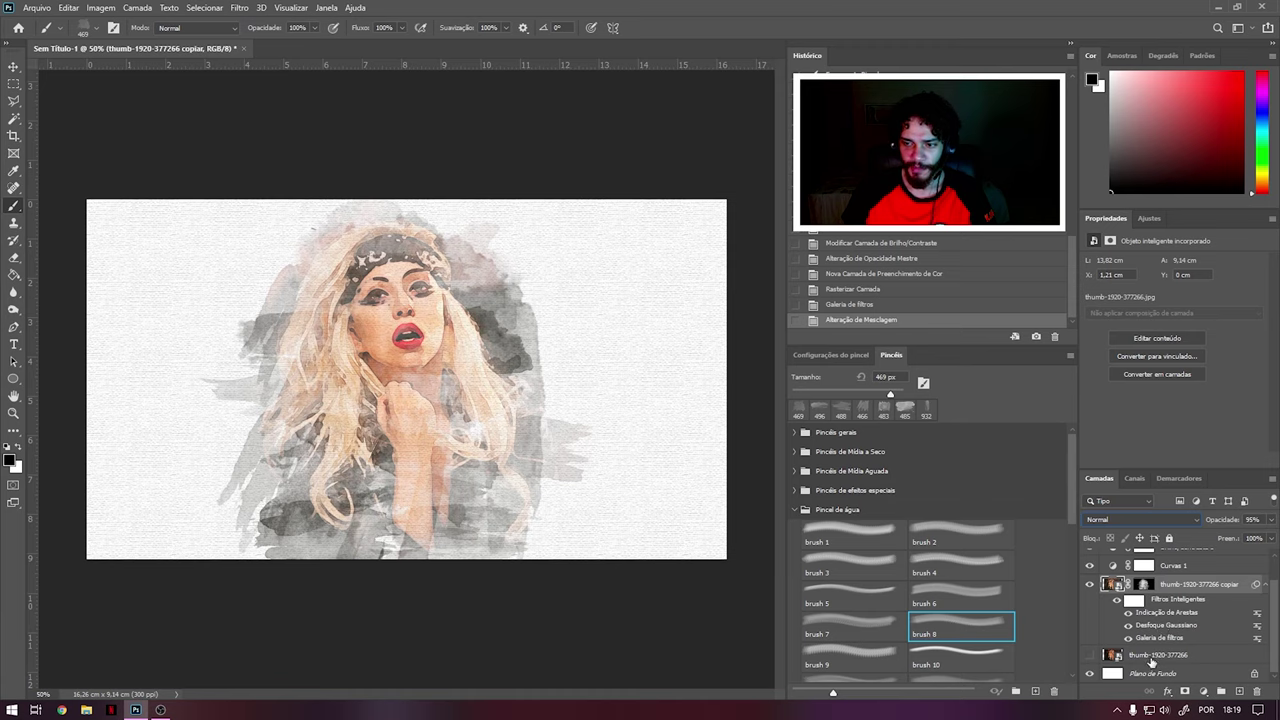
{"action": "left_click", "coordinate": [13, 61]}
{"action": "left_click_drag", "start_coordinate": [386, 360], "coordinate": [387, 360]}
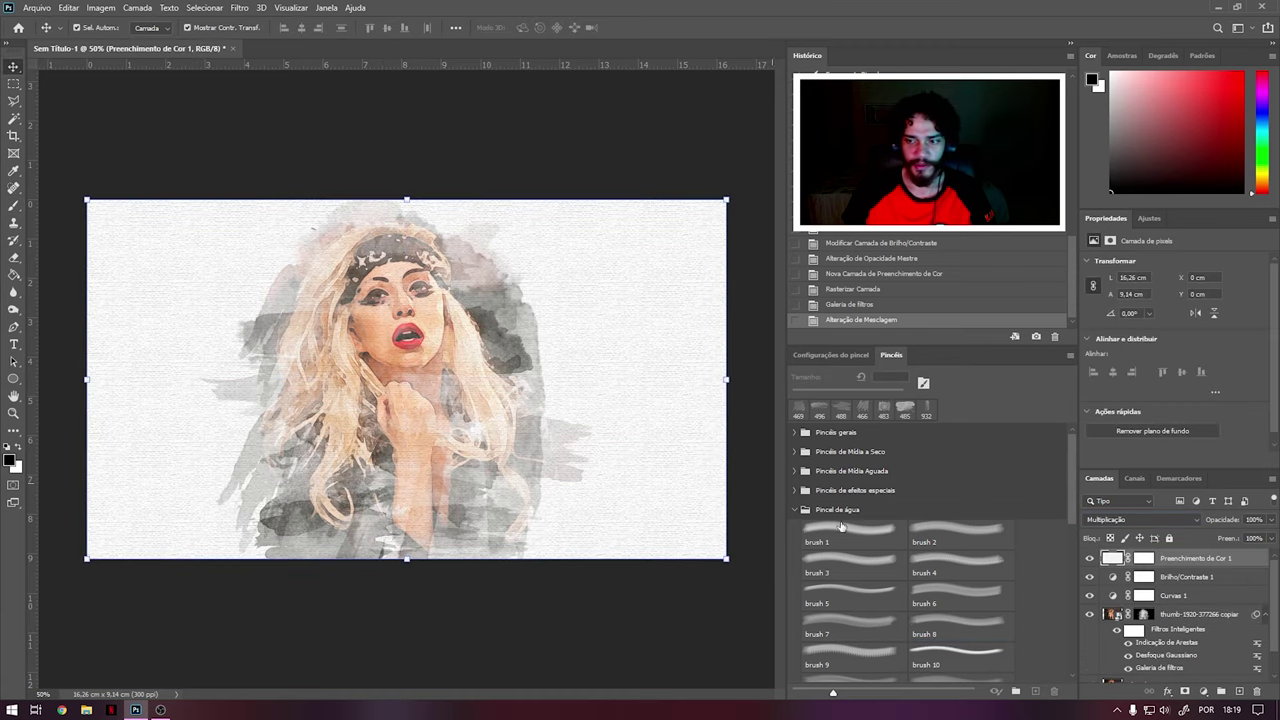
Move the portrait layer slightly to the right and keep it selected.
{"action": "left_click", "coordinate": [1114, 615]}
{"action": "left_click_drag", "start_coordinate": [471, 403], "coordinate": [455, 398]}
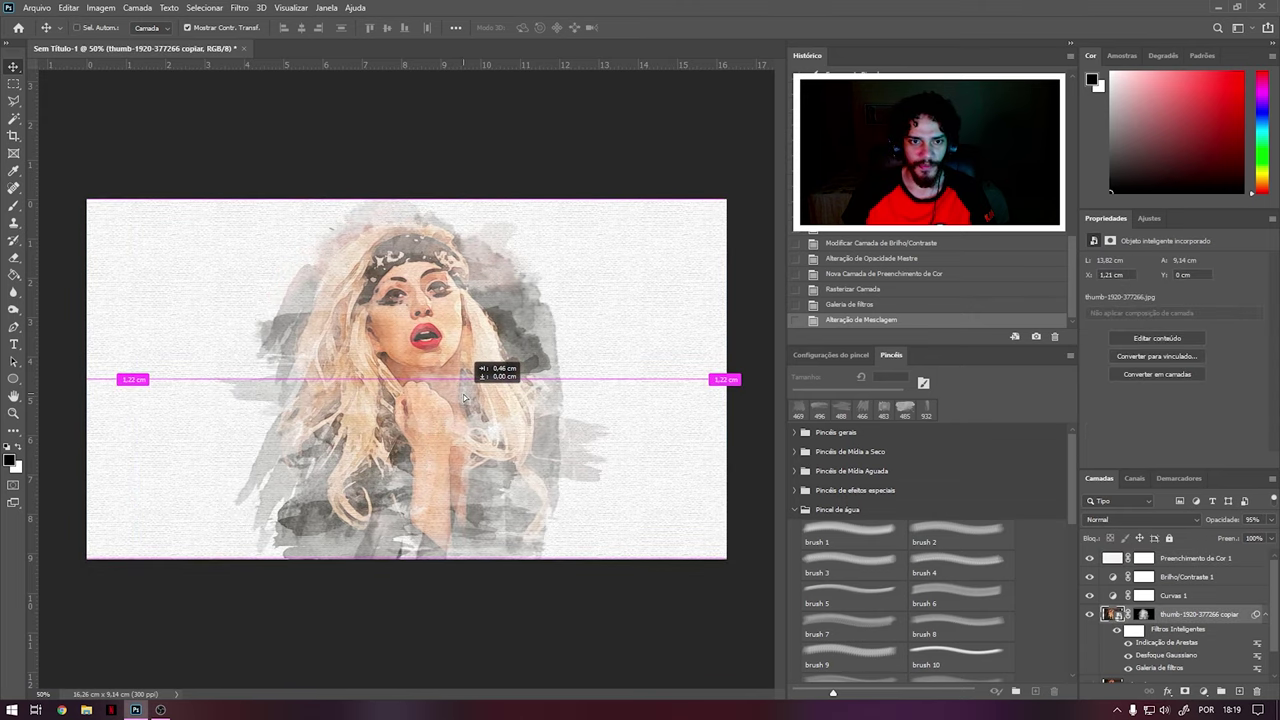
{"action": "left_click_drag", "start_coordinate": [455, 398], "coordinate": [468, 400]}
{"action": "left_click", "coordinate": [615, 630]}
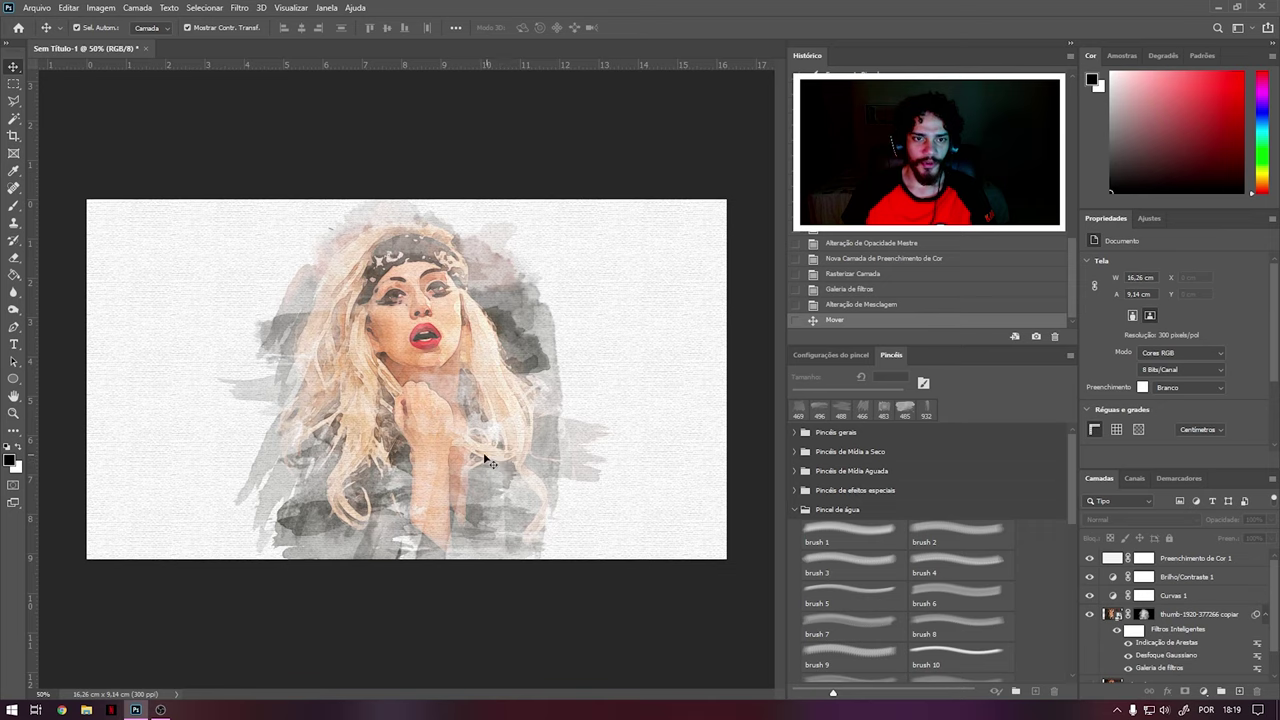
{"action": "left_click", "coordinate": [1195, 614]}
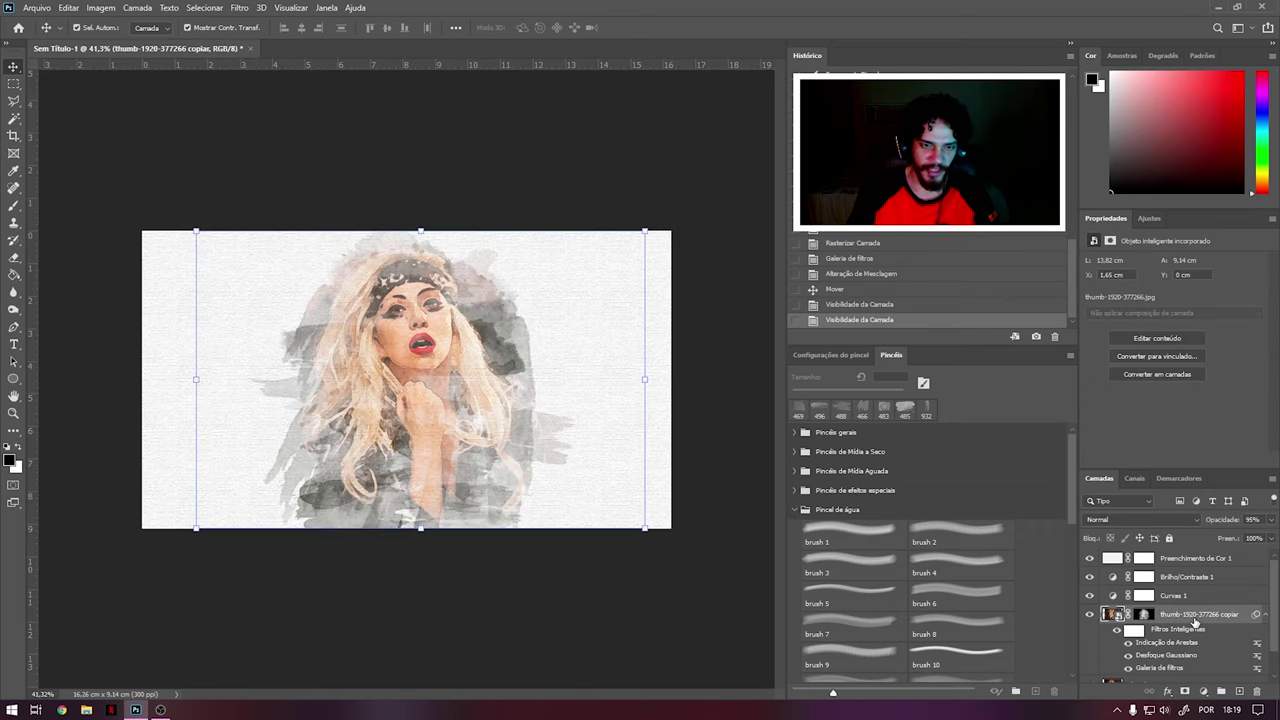
Create a new layer Camada 1 below the portrait and try yellow watercolour splashes, then undo.
{"action": "key", "text": "ctrl+shift+n"}
{"action": "key", "text": "Return"}
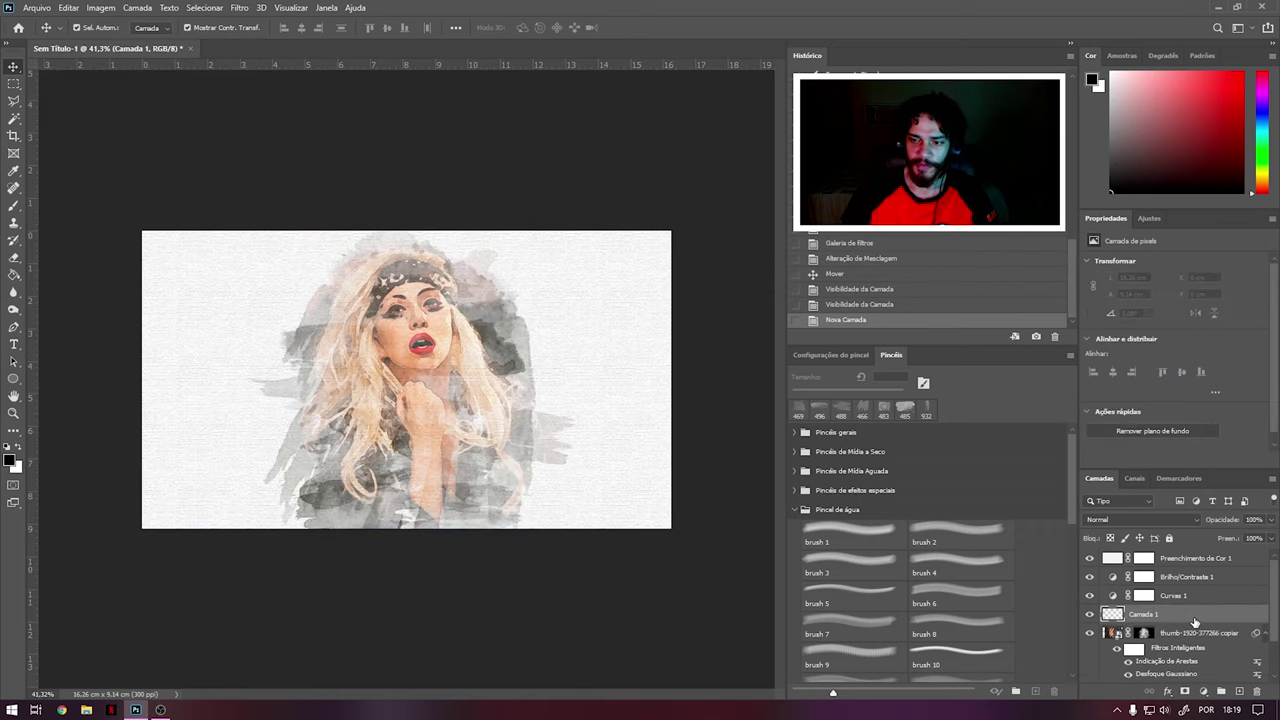
{"action": "left_click", "coordinate": [958, 563]}
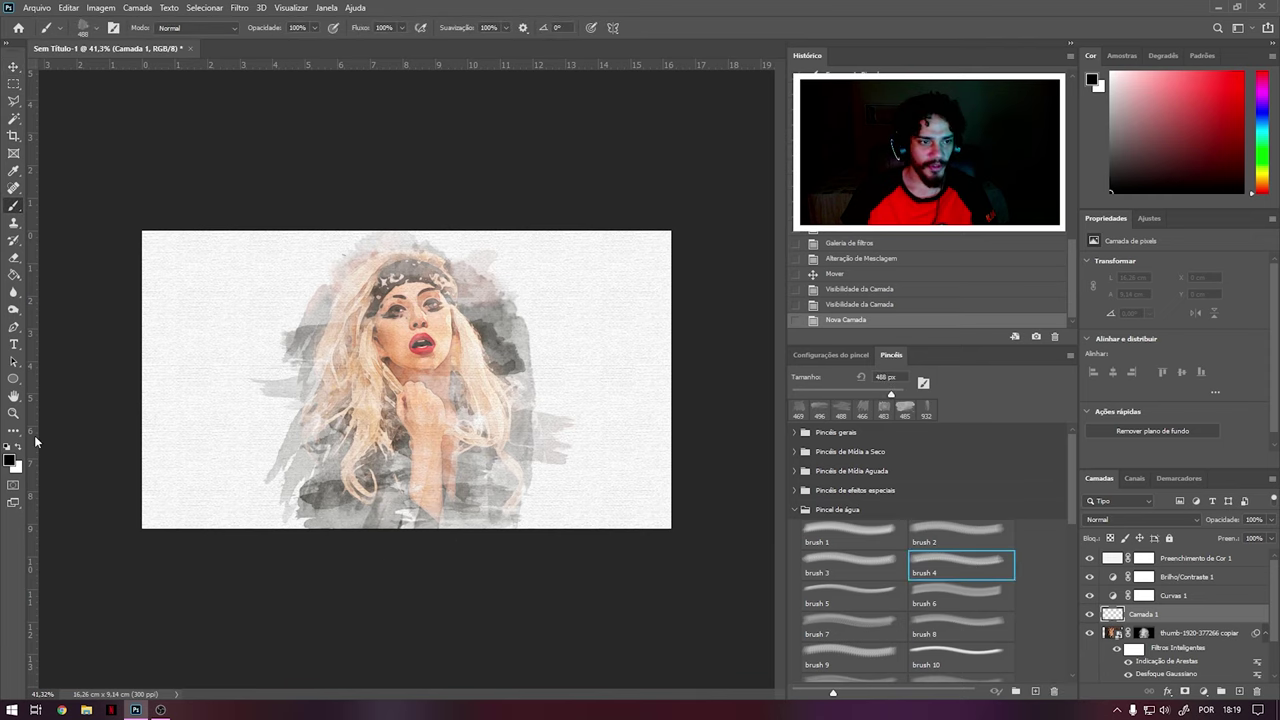
{"action": "left_click_drag", "start_coordinate": [520, 440], "coordinate": [595, 500]}
{"action": "left_click_drag", "start_coordinate": [1153, 626], "coordinate": [1150, 640]}
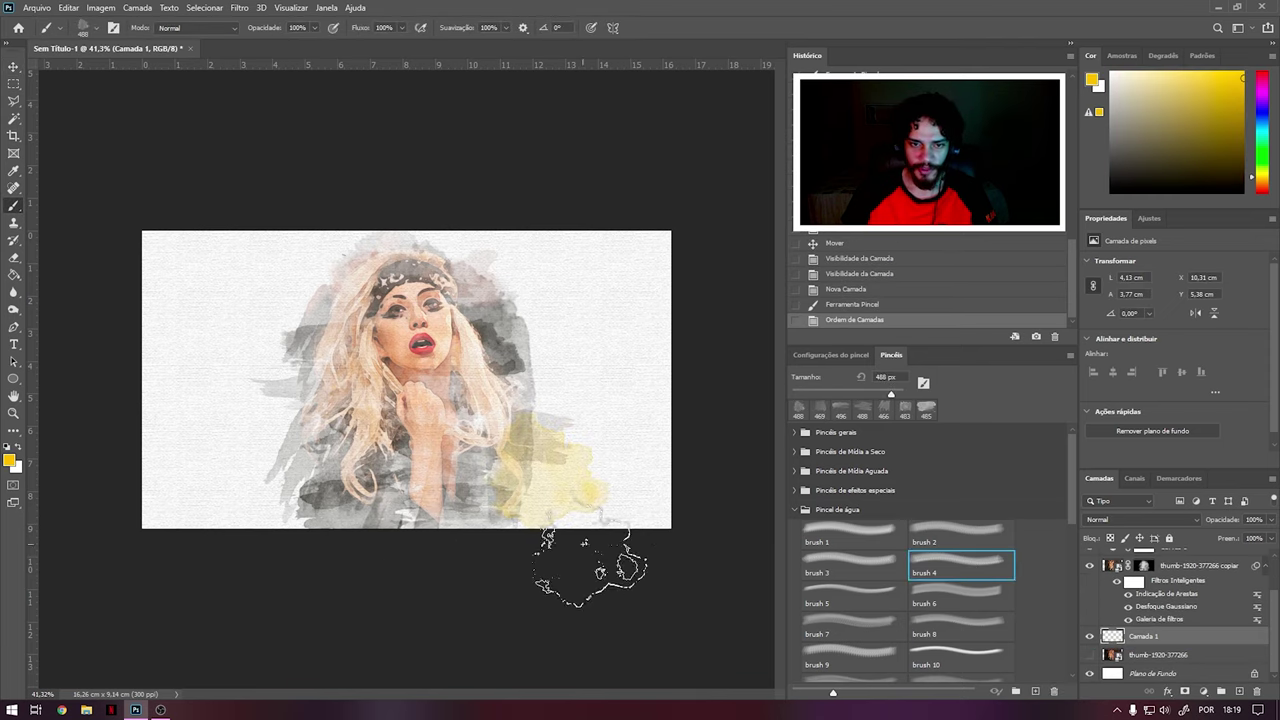
{"action": "left_click_drag", "start_coordinate": [590, 560], "coordinate": [600, 430]}
{"action": "left_click_drag", "start_coordinate": [520, 470], "coordinate": [600, 380]}
{"action": "key", "text": "ctrl+z"}
{"action": "key", "text": "ctrl+z"}
{"action": "key", "text": "ctrl+z"}
Paint blue watercolour splashes around the figure with a 554 px watercolour brush.
{"action": "left_click", "coordinate": [879, 619]}
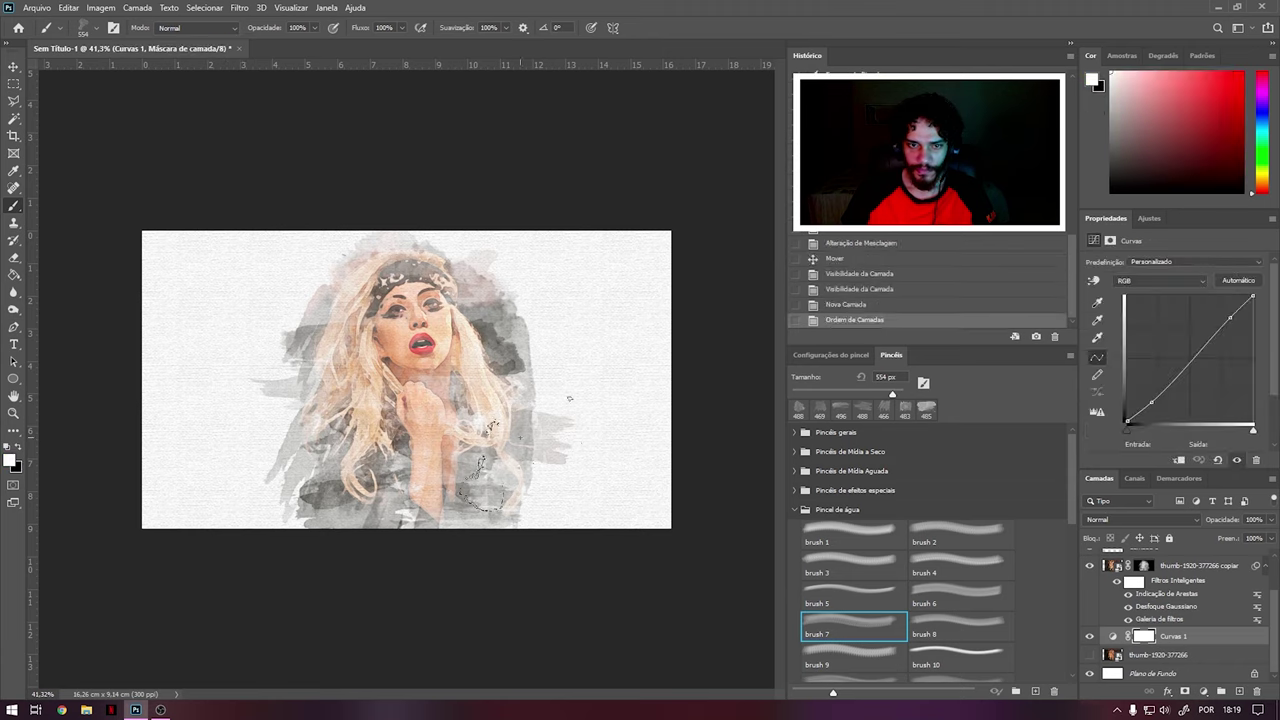
{"action": "key", "text": "ctrl+shift+z"}
{"action": "key", "text": "ctrl+shift+z"}
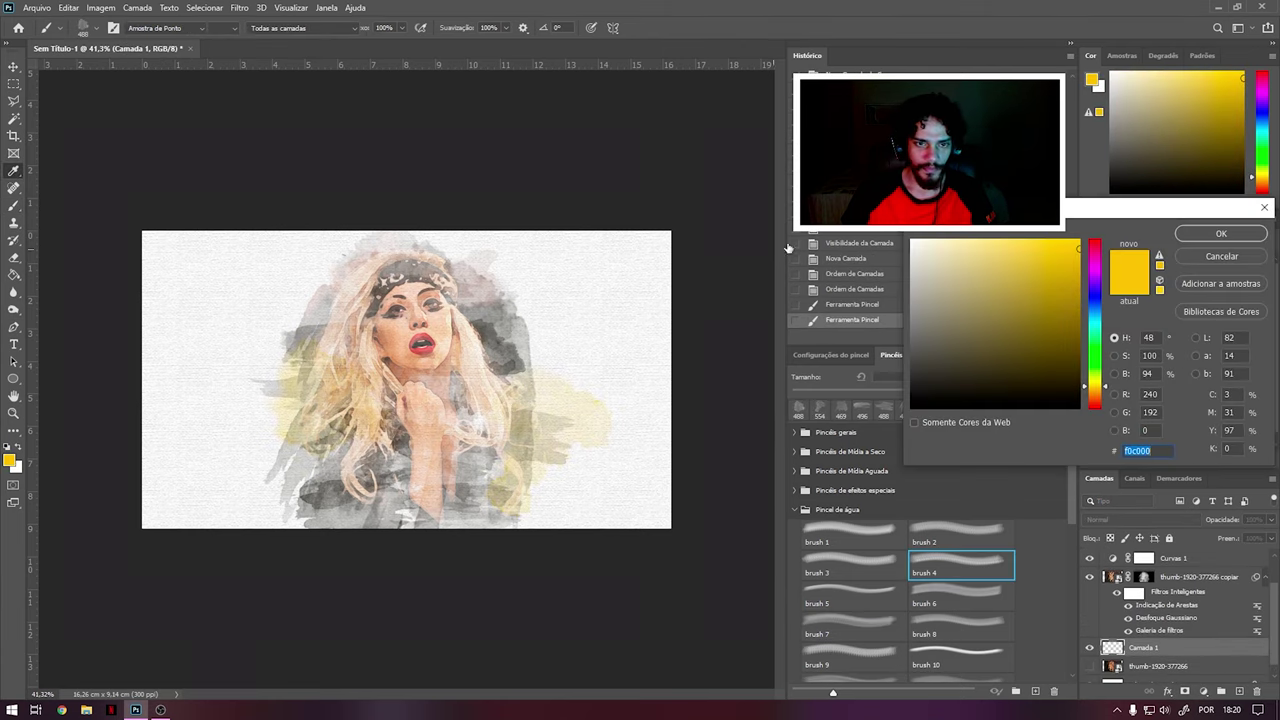
{"action": "left_click", "coordinate": [985, 265]}
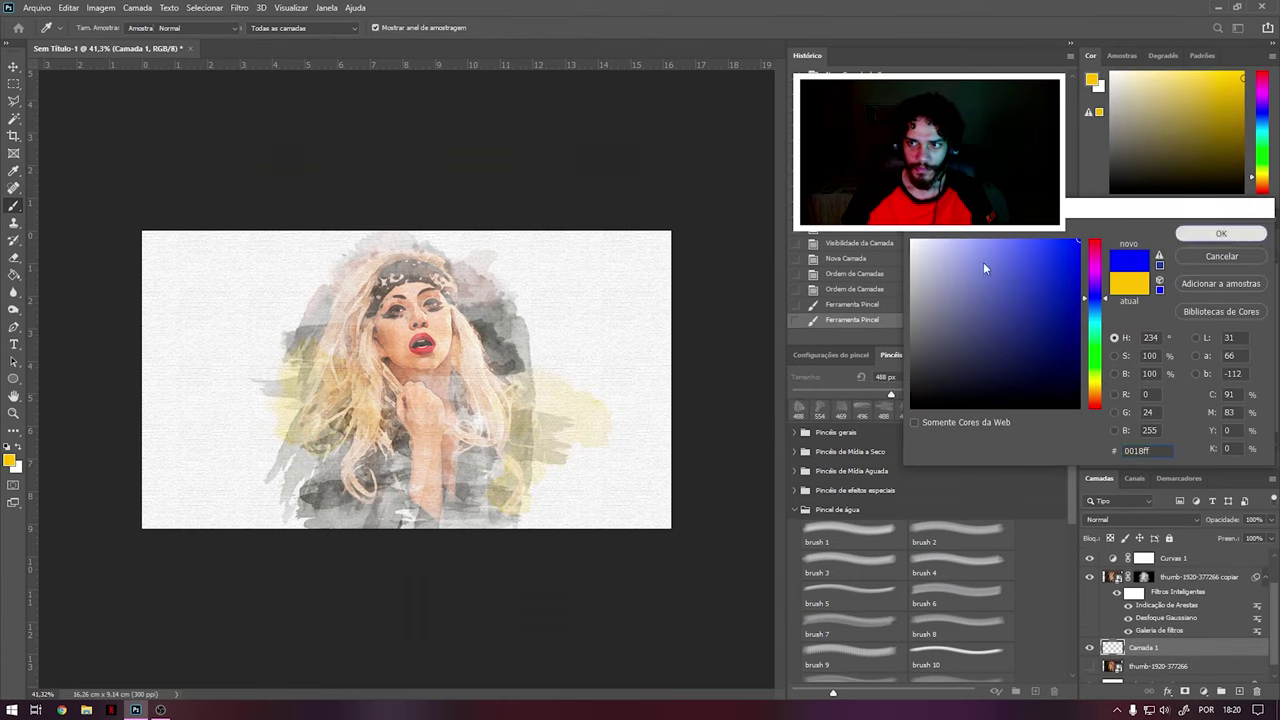
{"action": "left_click", "coordinate": [1221, 233]}
{"action": "left_click_drag", "start_coordinate": [540, 400], "coordinate": [560, 520]}
{"action": "left_click", "coordinate": [855, 595]}
{"action": "left_click_drag", "start_coordinate": [270, 300], "coordinate": [370, 330]}
{"action": "left_click_drag", "start_coordinate": [875, 391], "coordinate": [893, 394]}
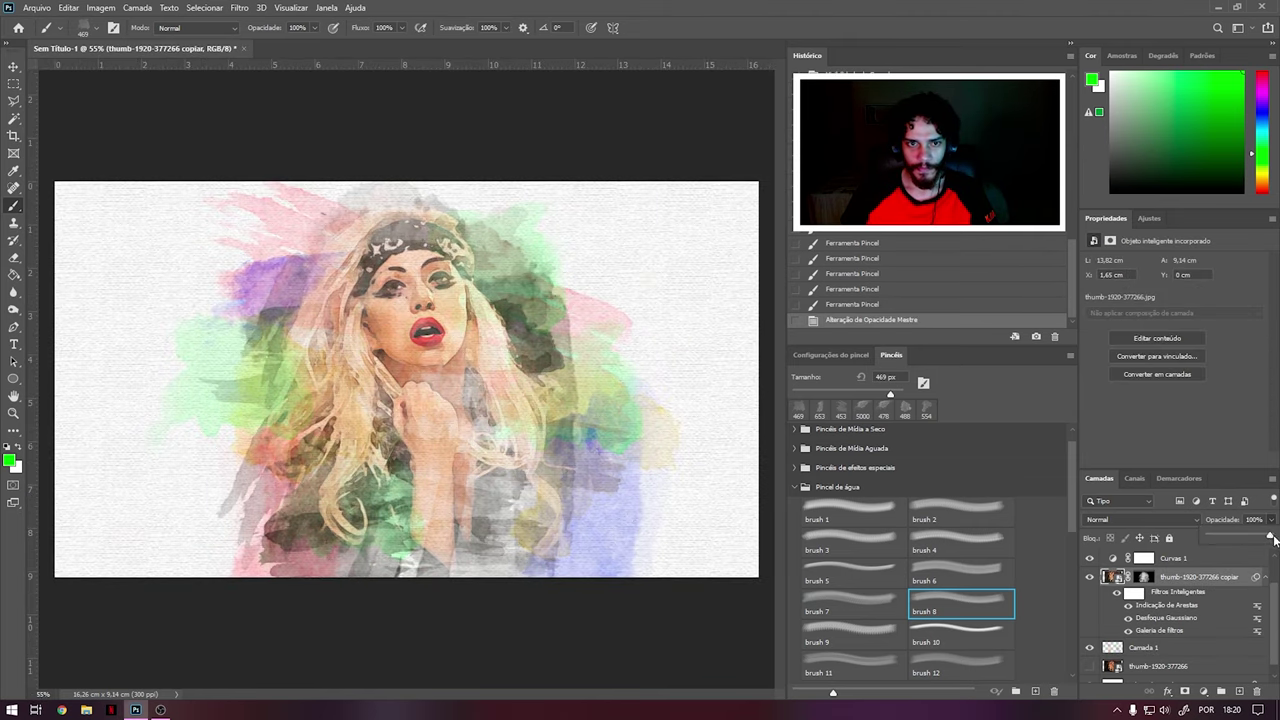
{"action": "scroll", "coordinate": [621, 482], "scroll_direction": "down", "scroll_amount": 2}
{"action": "left_click", "coordinate": [1147, 647]}
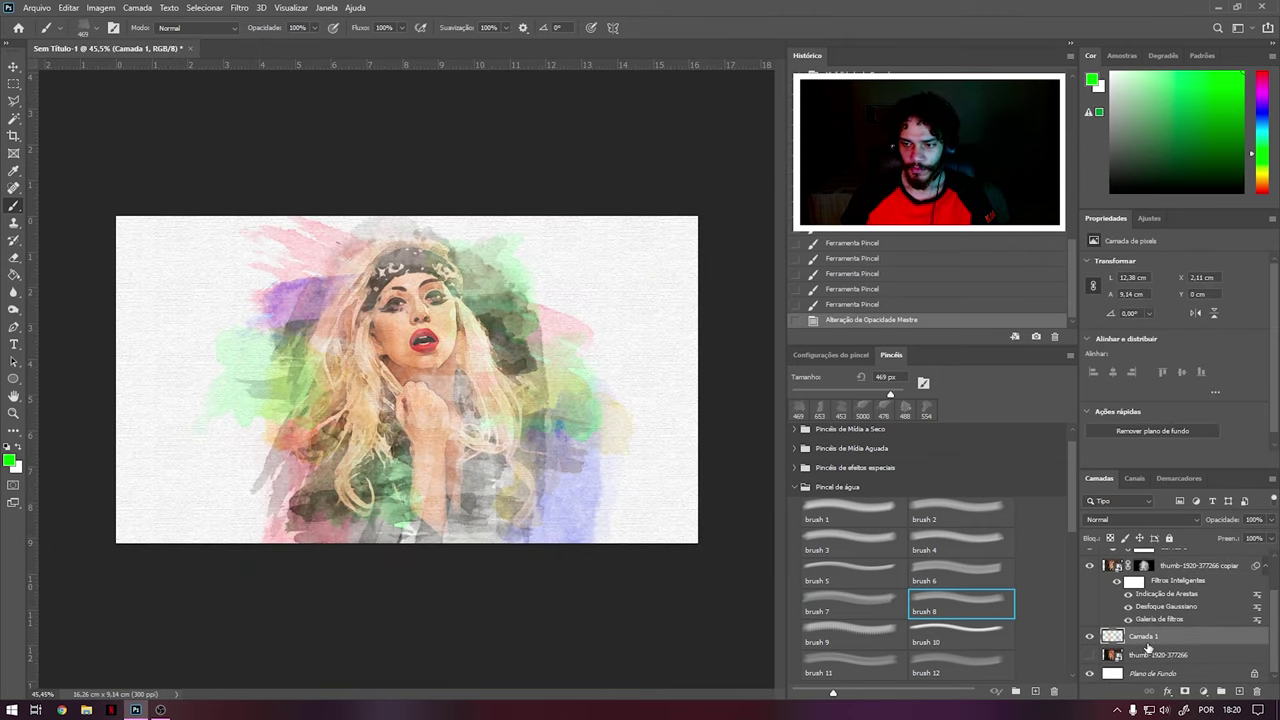
Erase splash colour on Camada 1 over the hair, eyes, face and hand.
{"action": "key", "text": "e"}
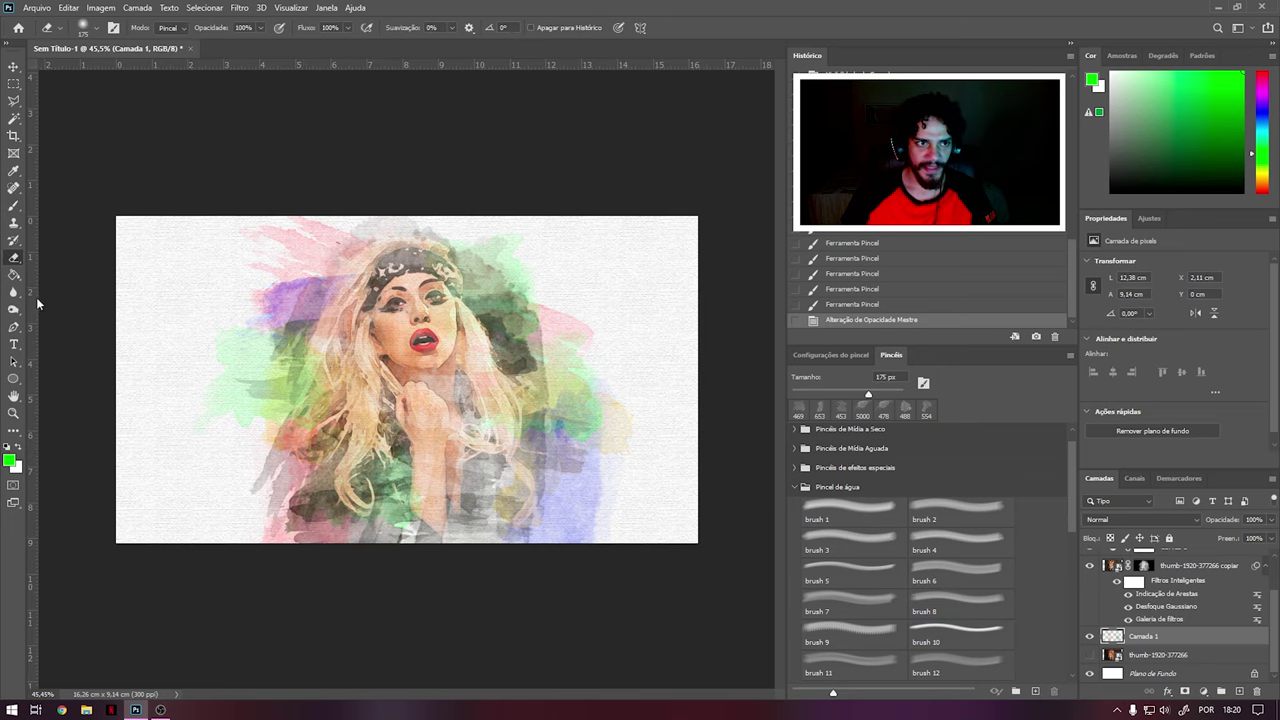
{"action": "scroll", "coordinate": [390, 285], "scroll_direction": "up", "scroll_amount": 2}
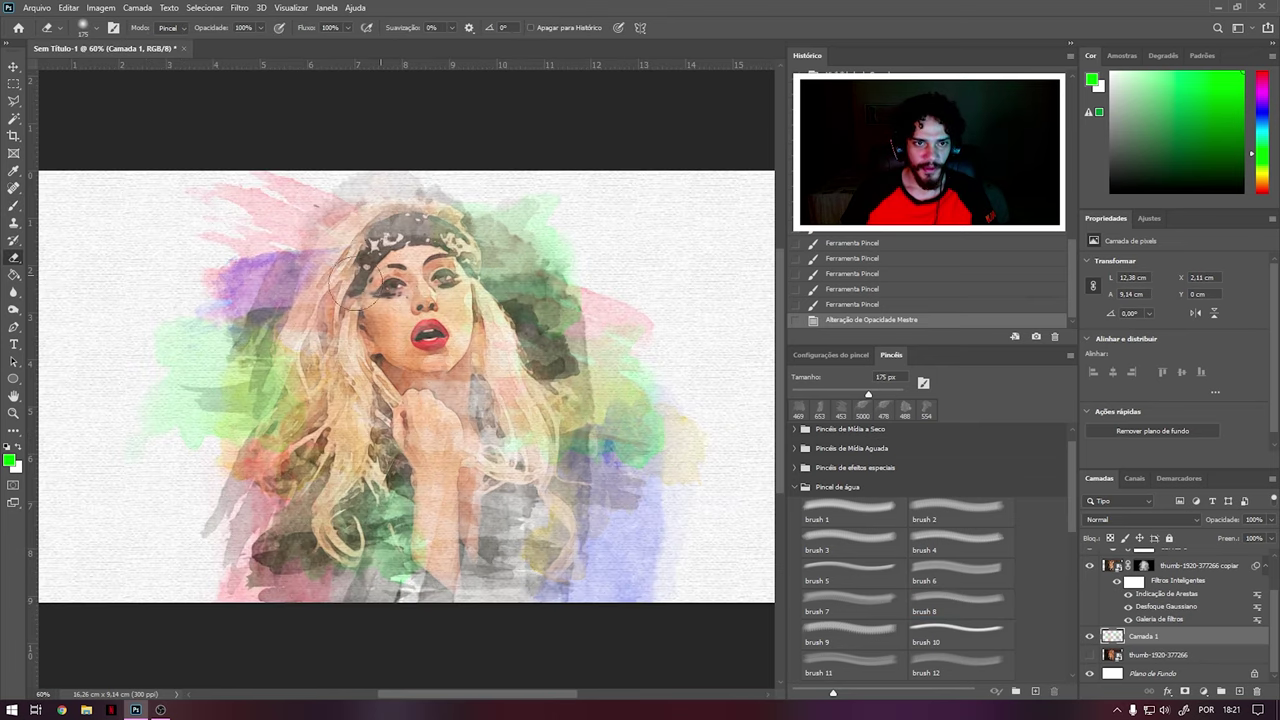
{"action": "mouse_move", "coordinate": [350, 262]}
{"action": "left_mouse_down"}
{"action": "mouse_move", "coordinate": [340, 258]}
{"action": "mouse_move", "coordinate": [467, 282]}
{"action": "mouse_move", "coordinate": [472, 336]}
{"action": "left_mouse_up"}
{"action": "left_click_drag", "start_coordinate": [475, 380], "coordinate": [485, 425]}
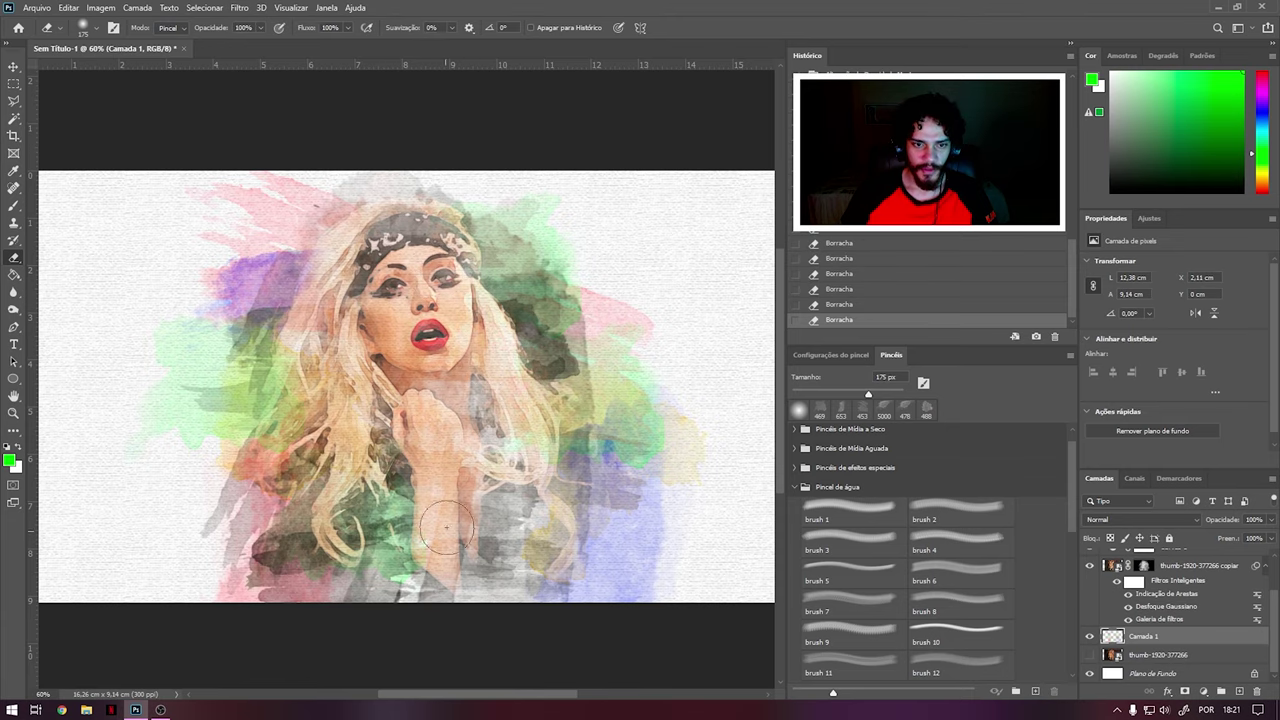
{"action": "scroll", "coordinate": [330, 395], "scroll_direction": "down", "scroll_amount": 3}
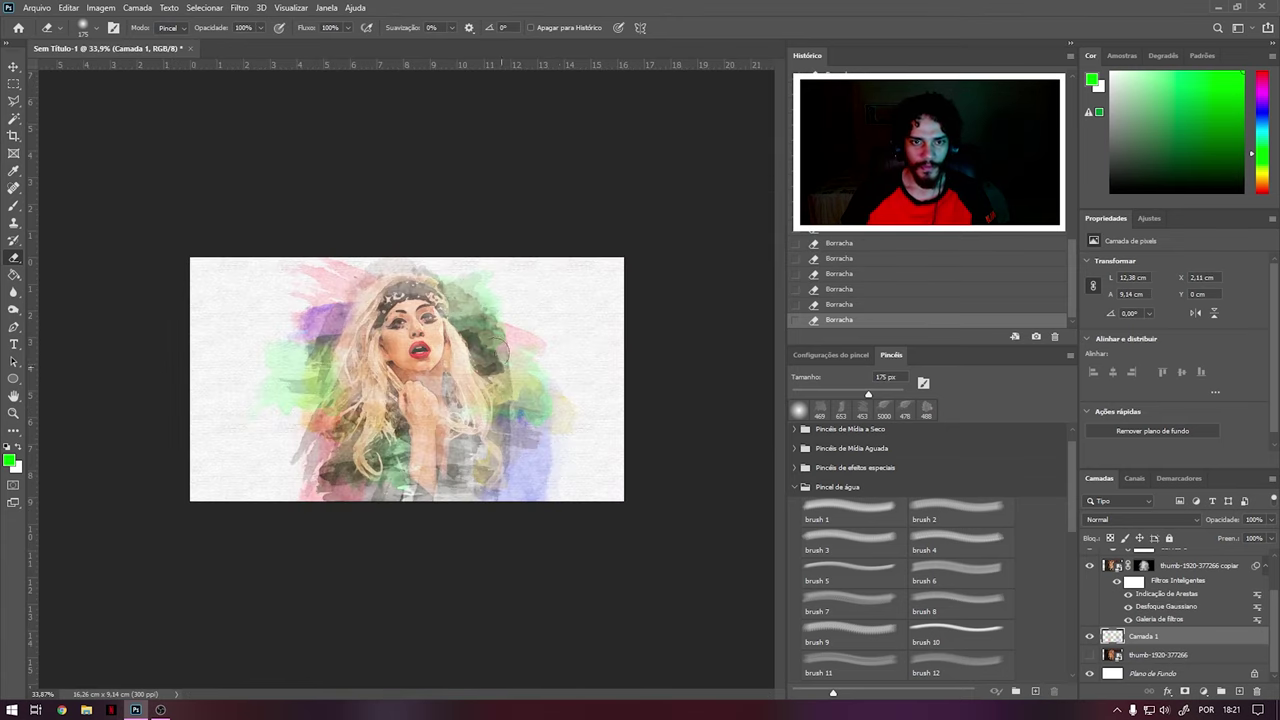
{"action": "scroll", "coordinate": [560, 423], "scroll_direction": "up", "scroll_amount": 1}
{"action": "scroll", "coordinate": [244, 413], "scroll_direction": "up", "scroll_amount": 2}
{"action": "scroll", "coordinate": [372, 485], "scroll_direction": "down", "scroll_amount": 1}
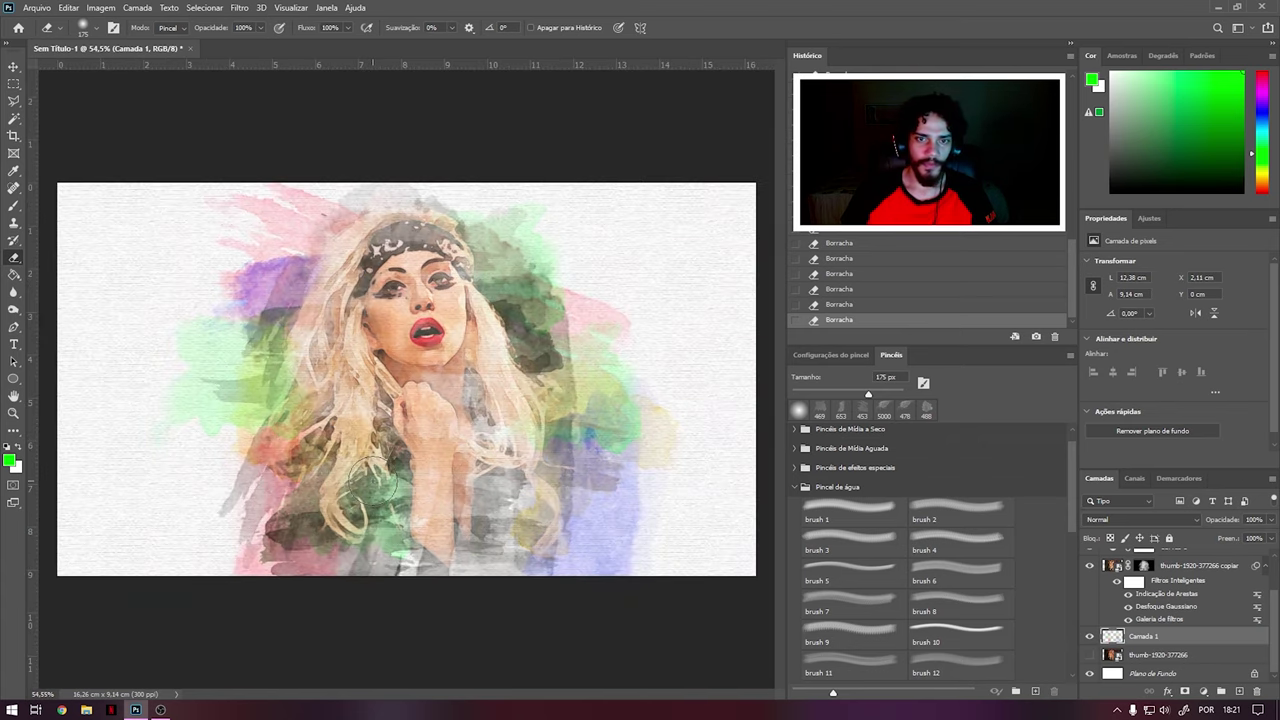